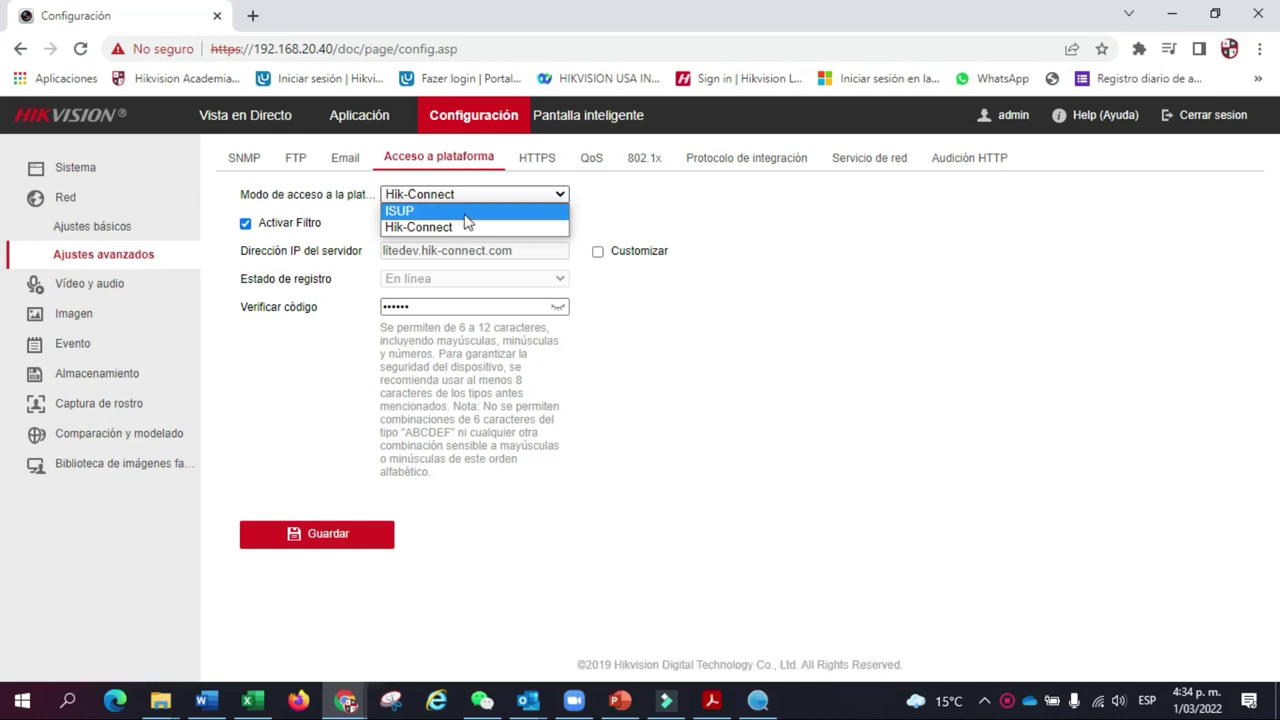
# Step: Switch platform access to ISUP with filter on, server 189.206.21.36, port 7660, device ID and key, and save
pyautogui.click(402, 212)
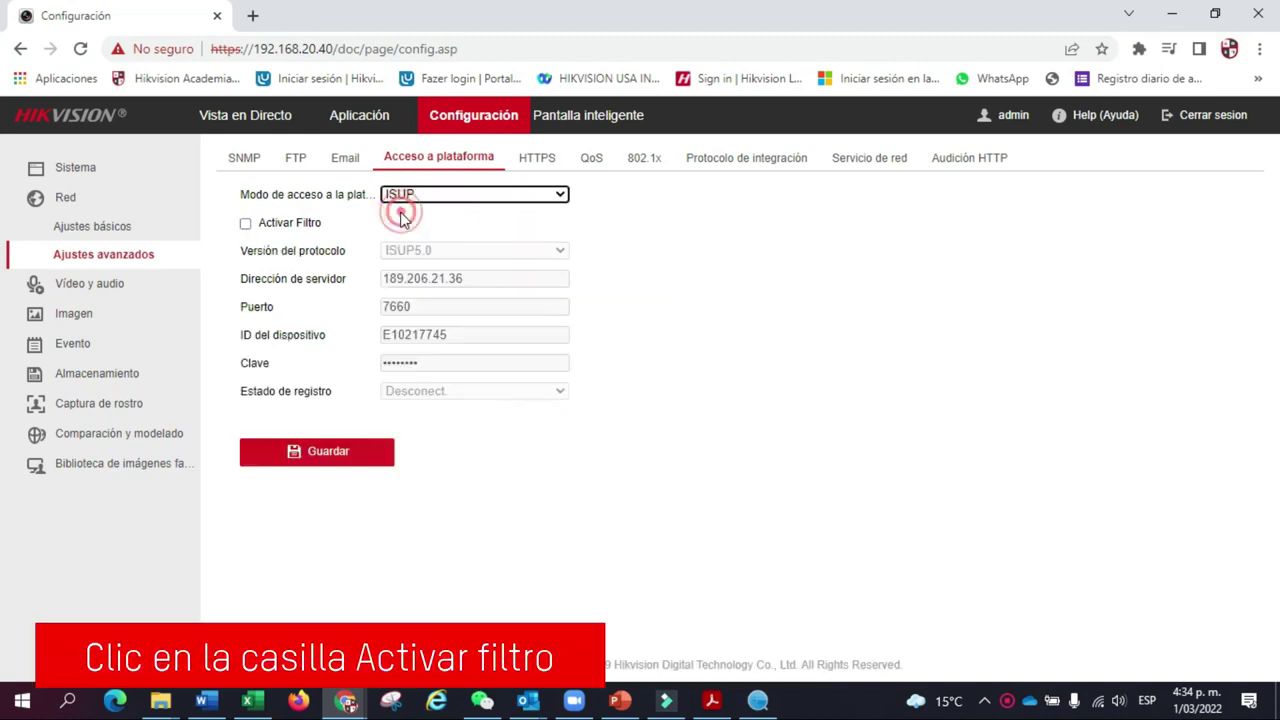
pyautogui.click(246, 225)
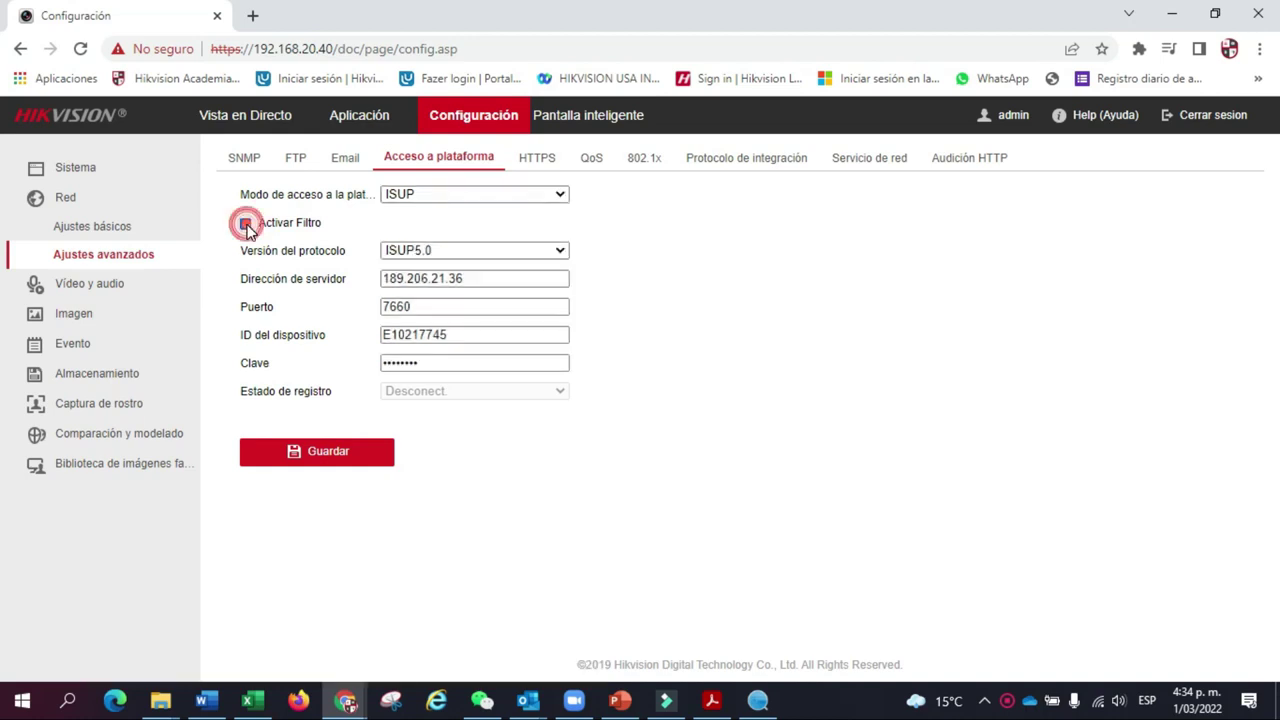
pyautogui.click(477, 277)
pyautogui.doubleClick(471, 277)
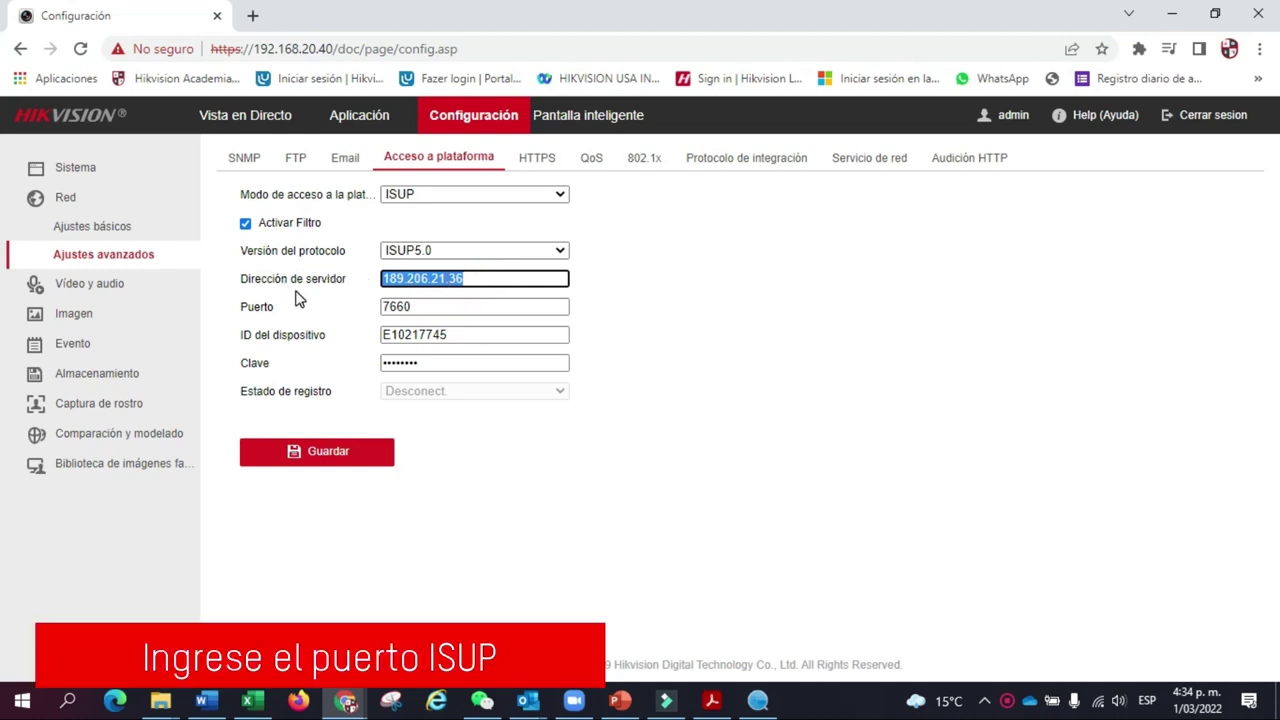
pyautogui.doubleClick(414, 307)
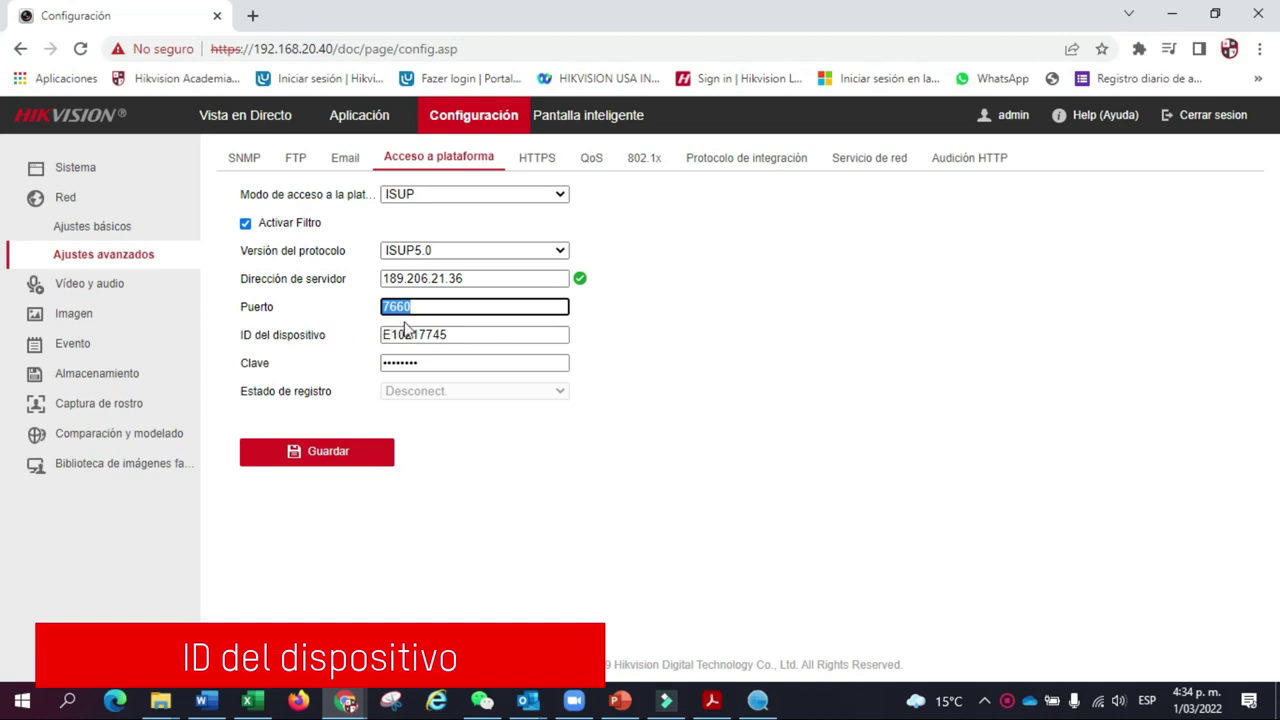
pyautogui.doubleClick(443, 333)
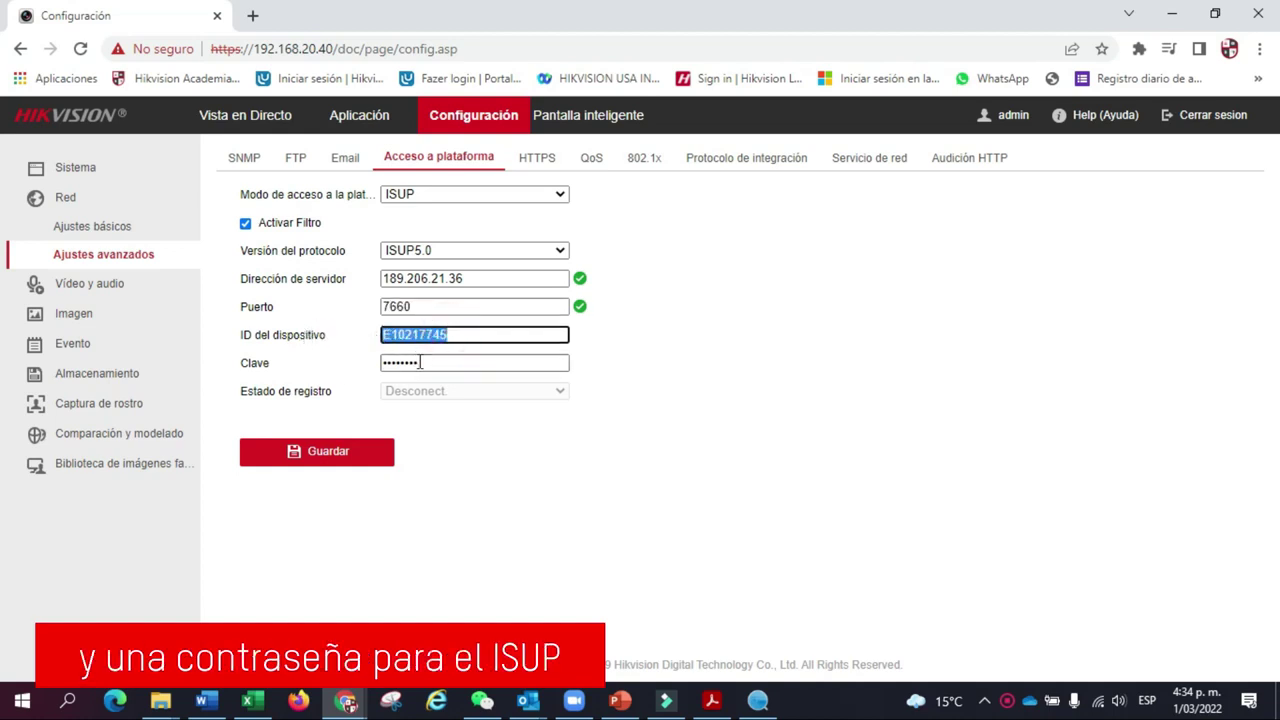
pyautogui.doubleClick(420, 363)
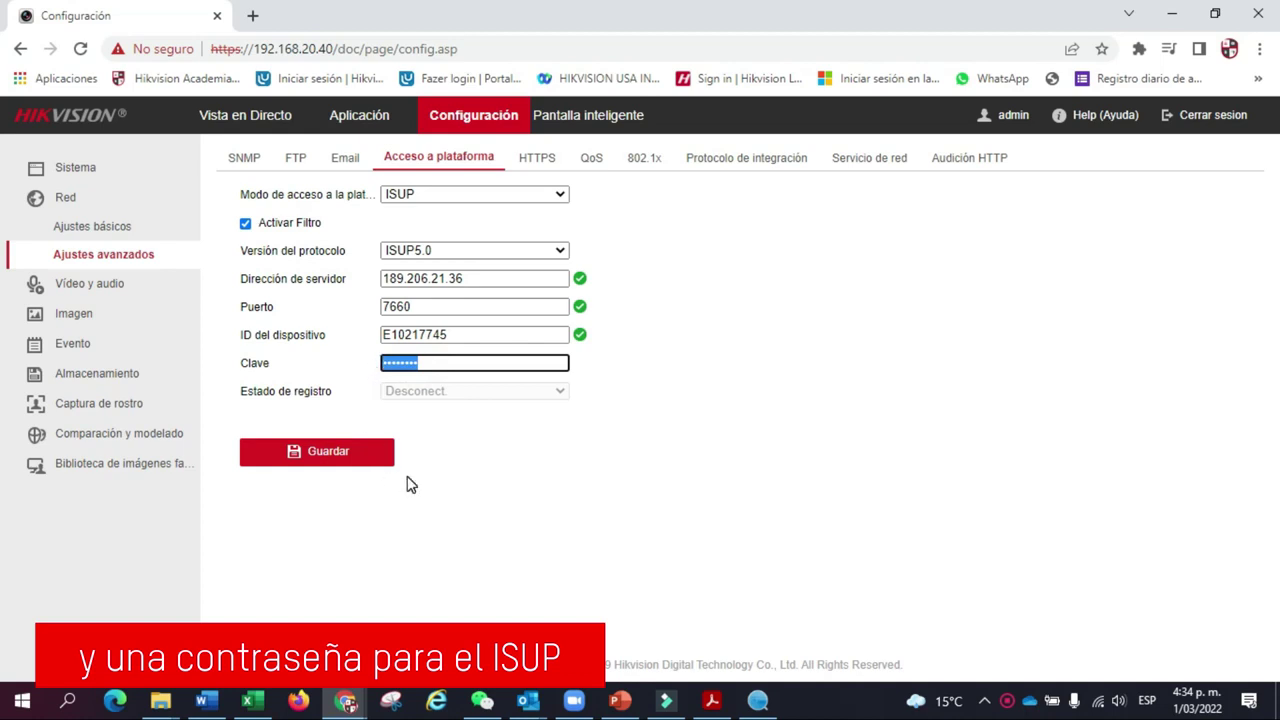
pyautogui.click(312, 455)
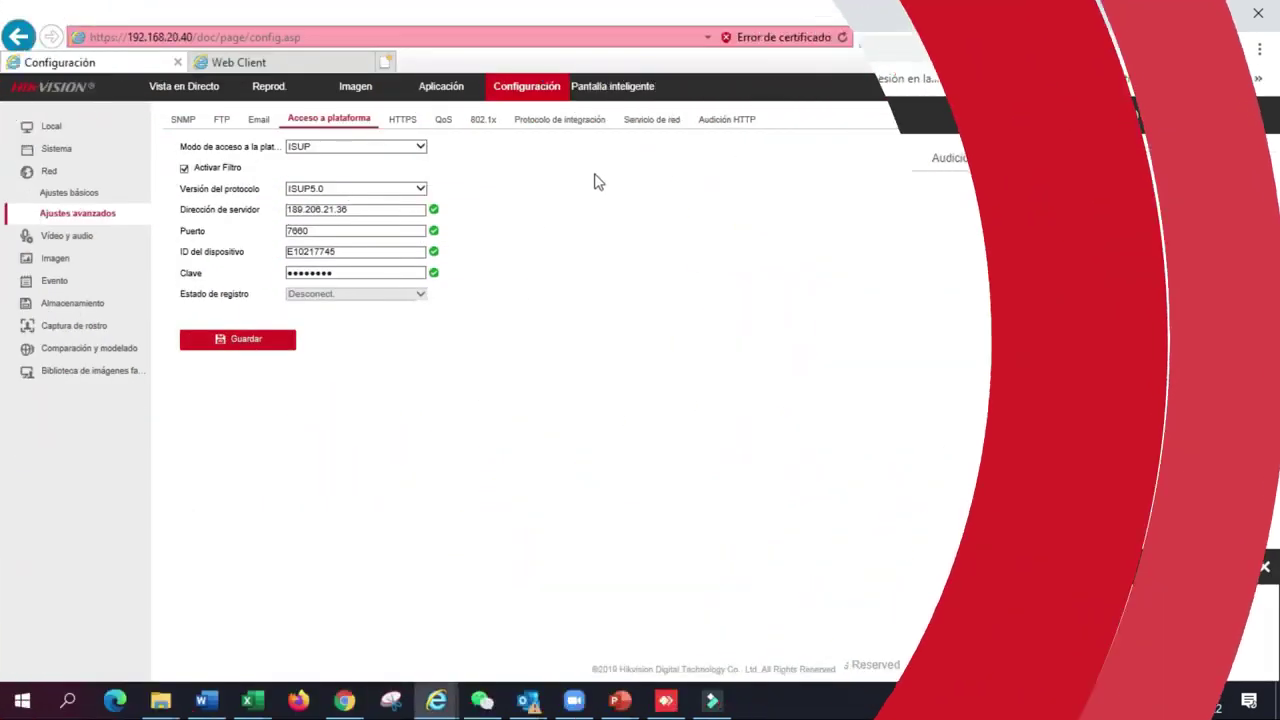
# Step: Test the ISUP entry under Audición HTTP and acknowledge the service-available note
pyautogui.click(738, 119)
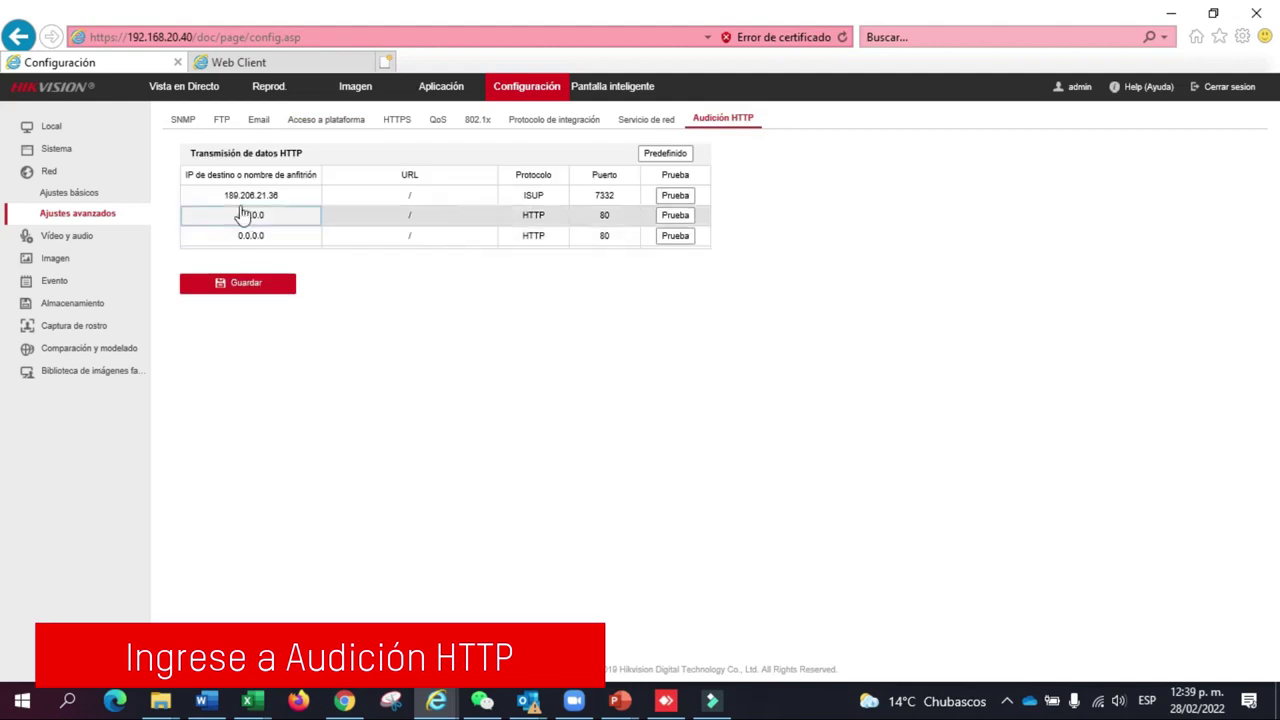
pyautogui.click(671, 198)
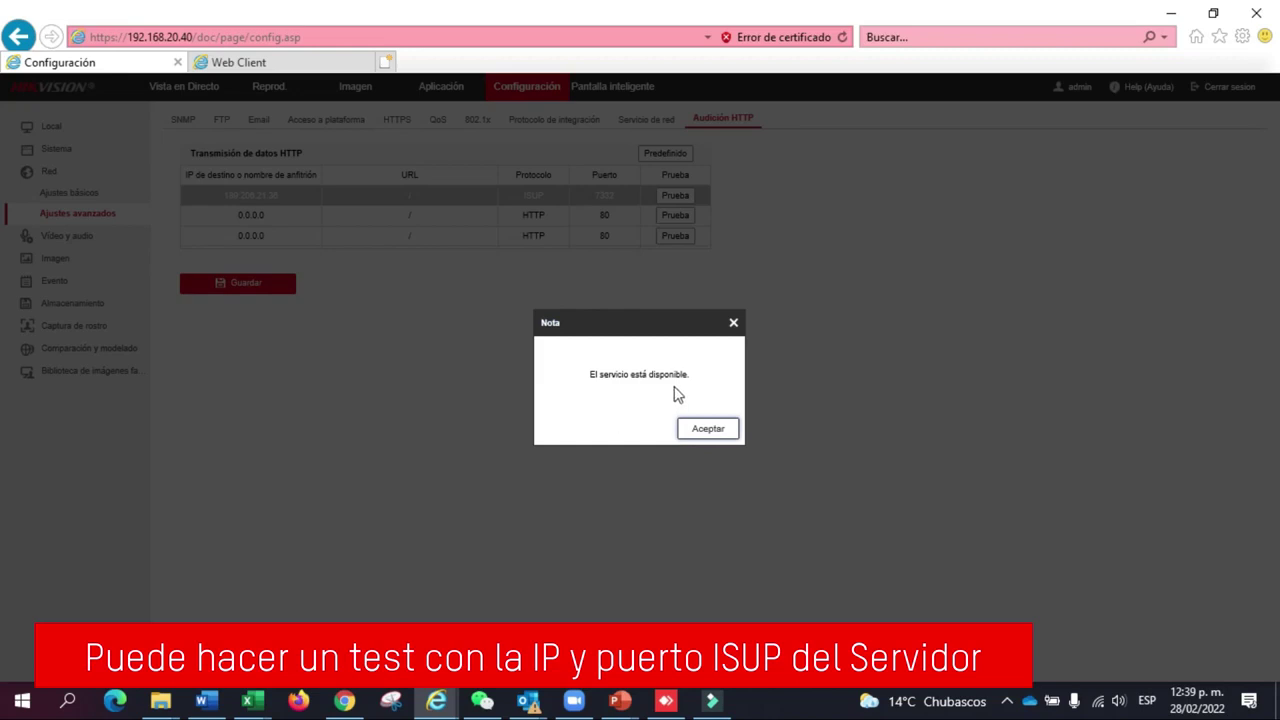
pyautogui.click(703, 430)
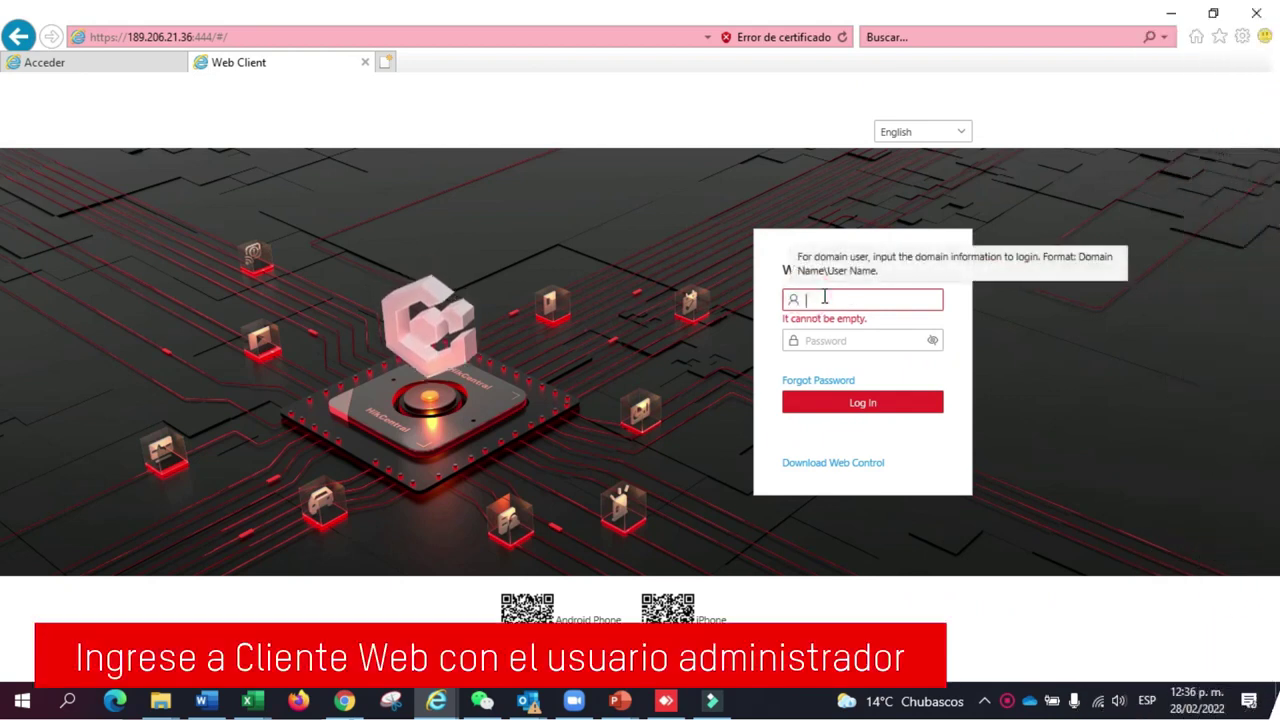
# Step: Log in to the web client with the admin account and its password
pyautogui.write('admin')
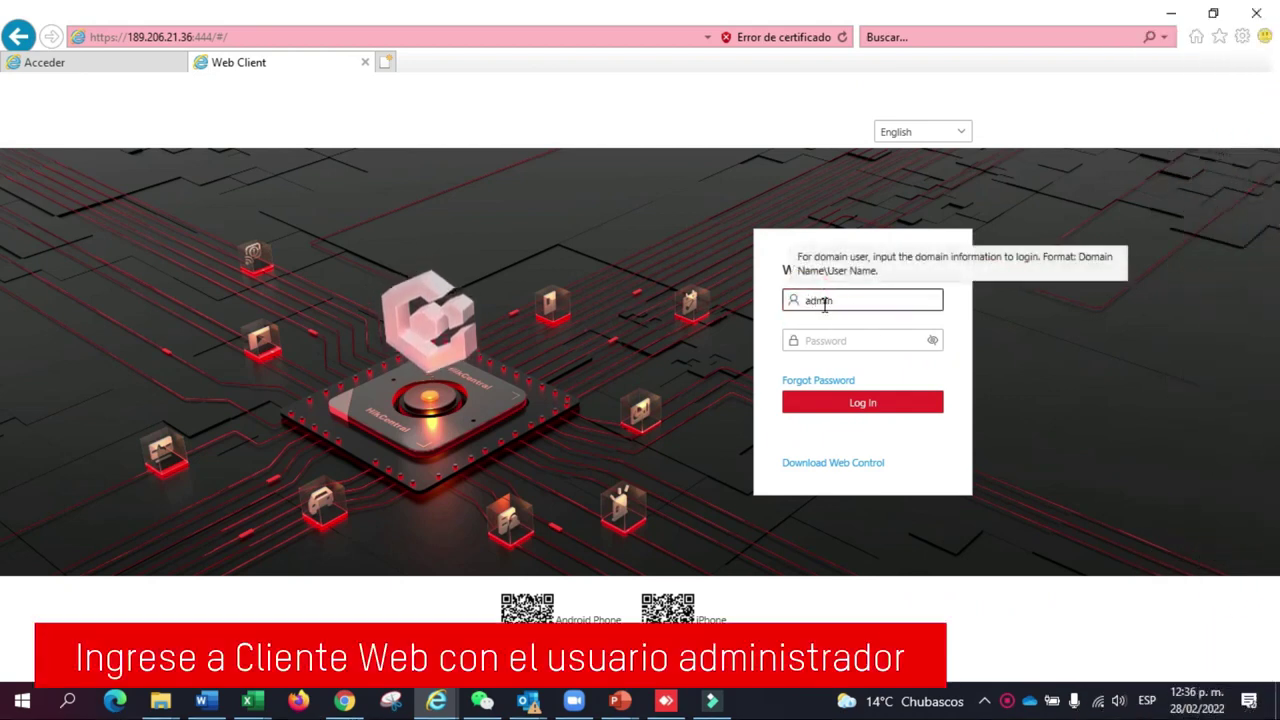
pyautogui.click(824, 332)
pyautogui.write('***')
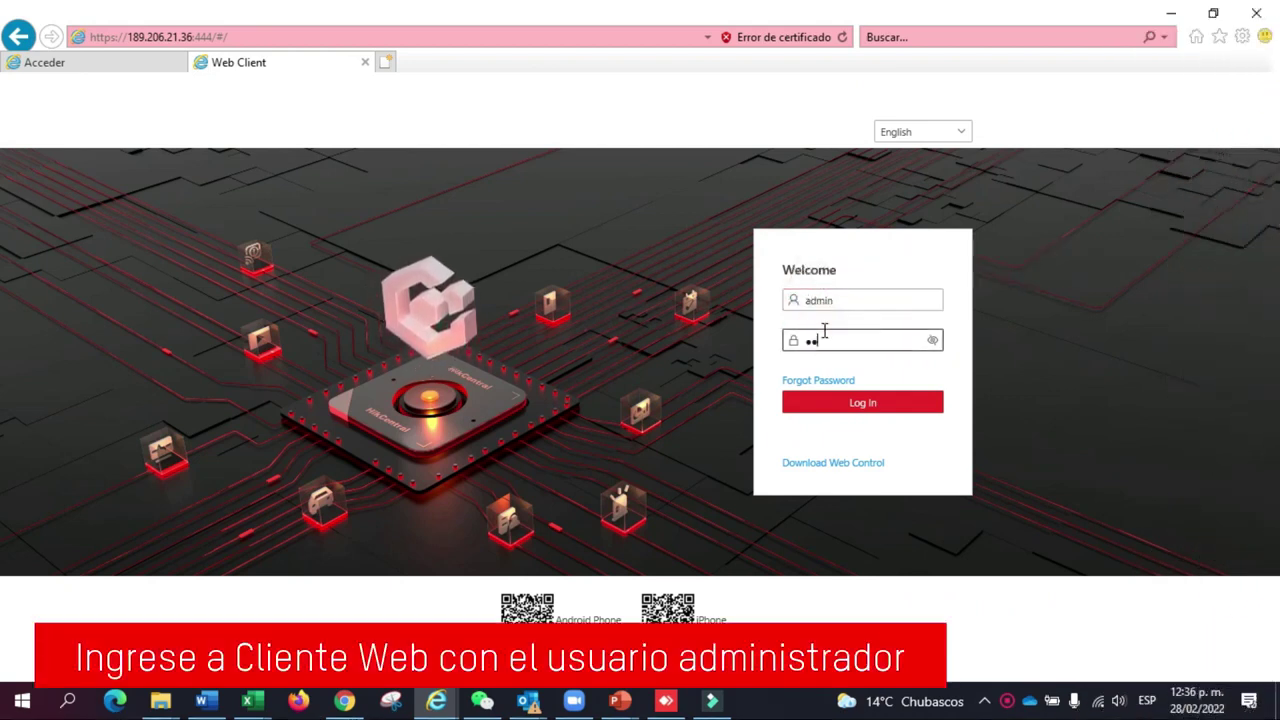
pyautogui.write('*******')
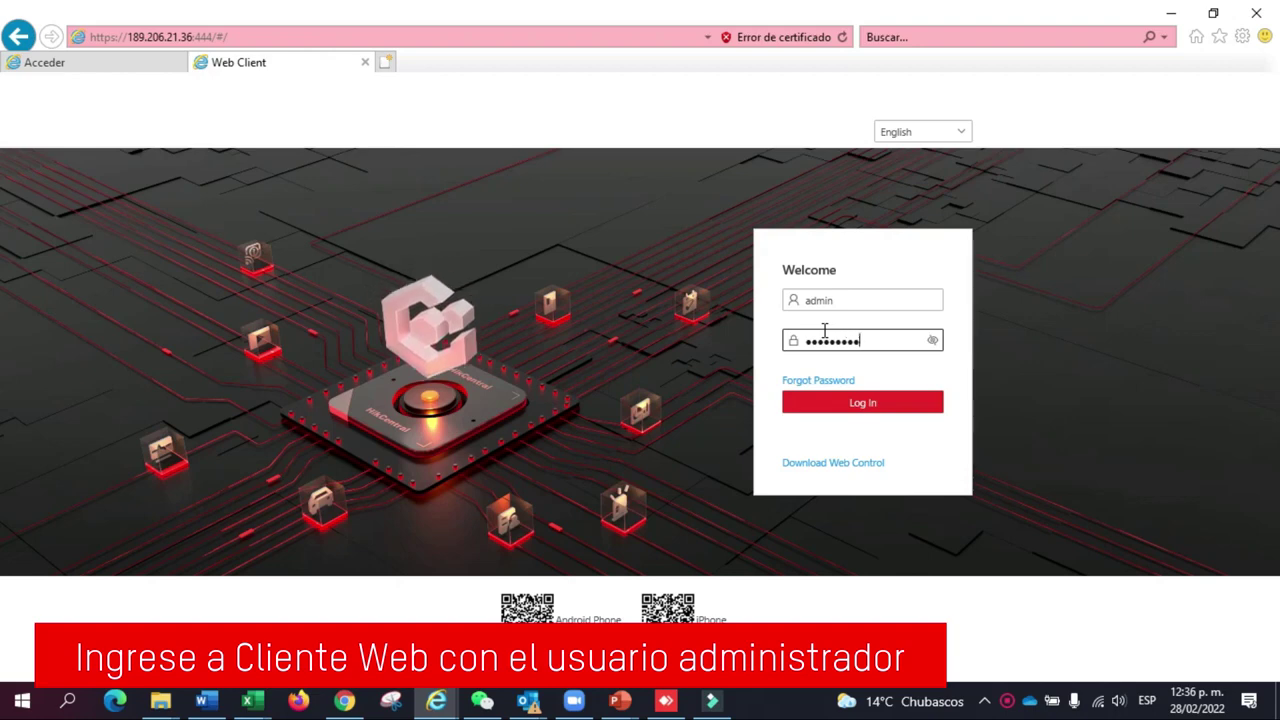
pyautogui.click(852, 395)
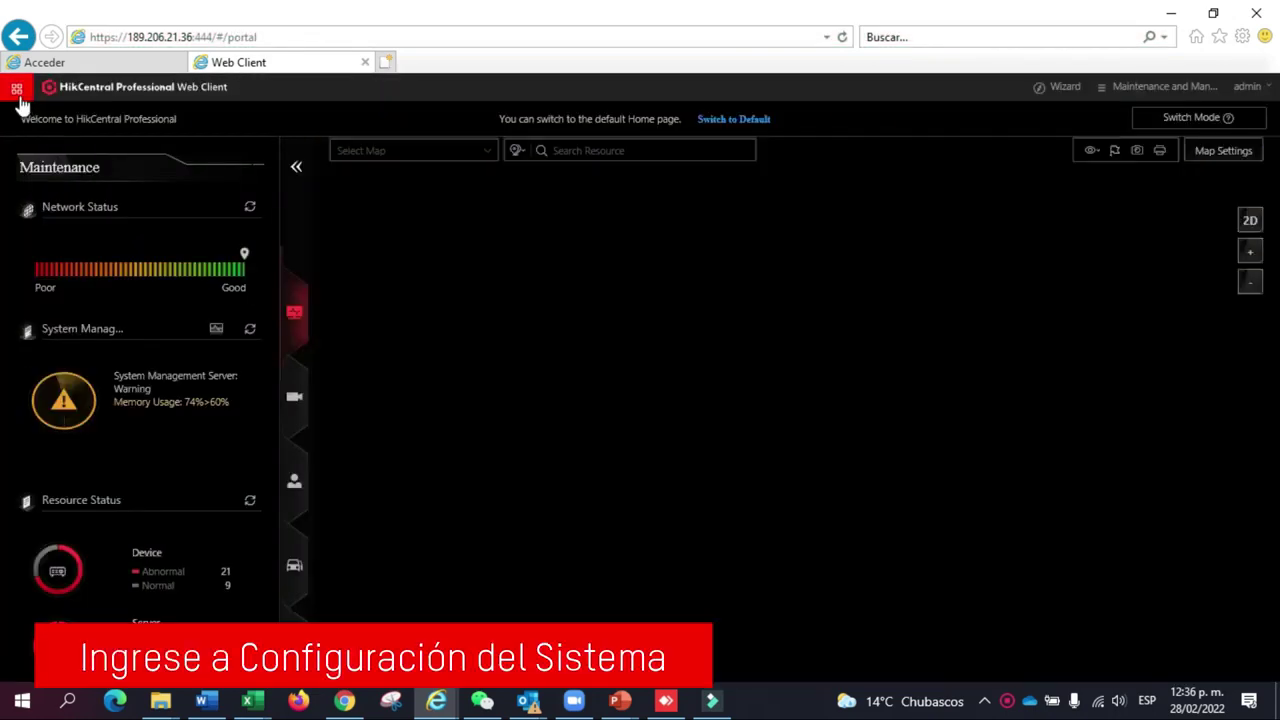
# Step: Open System Configuration and expand its Network settings group
pyautogui.click(16, 90)
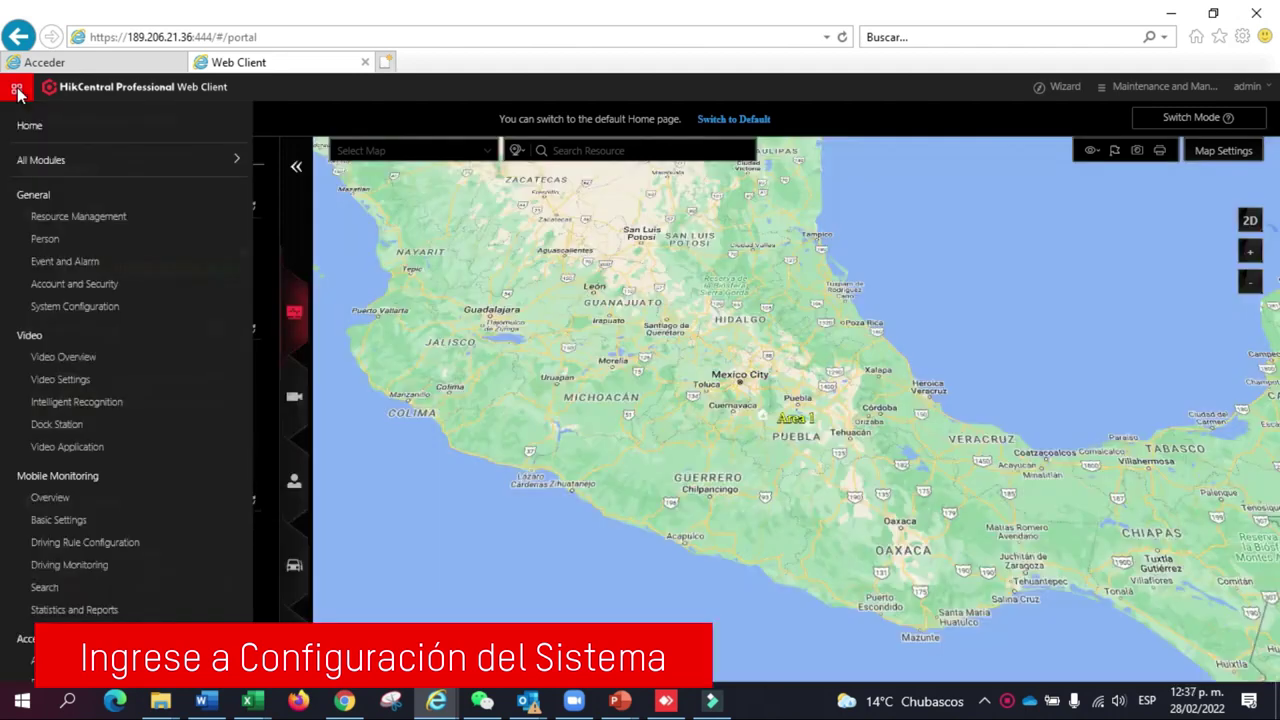
pyautogui.click(87, 312)
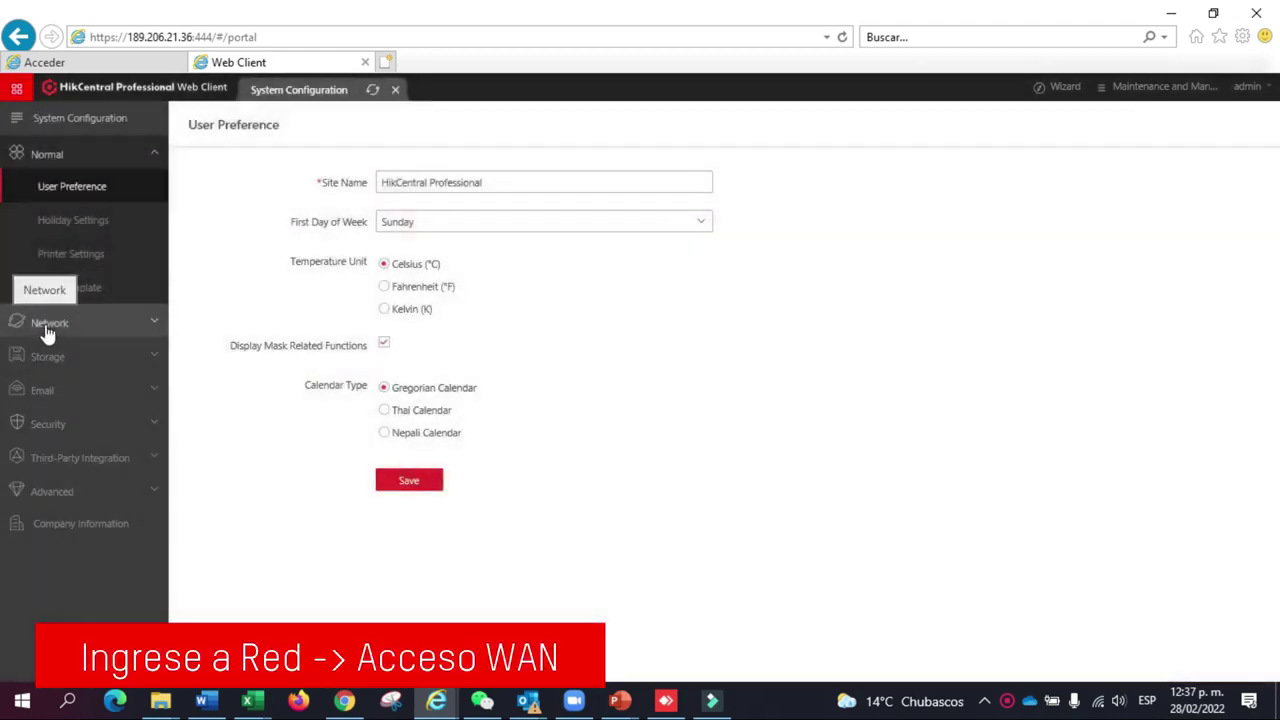
pyautogui.click(47, 330)
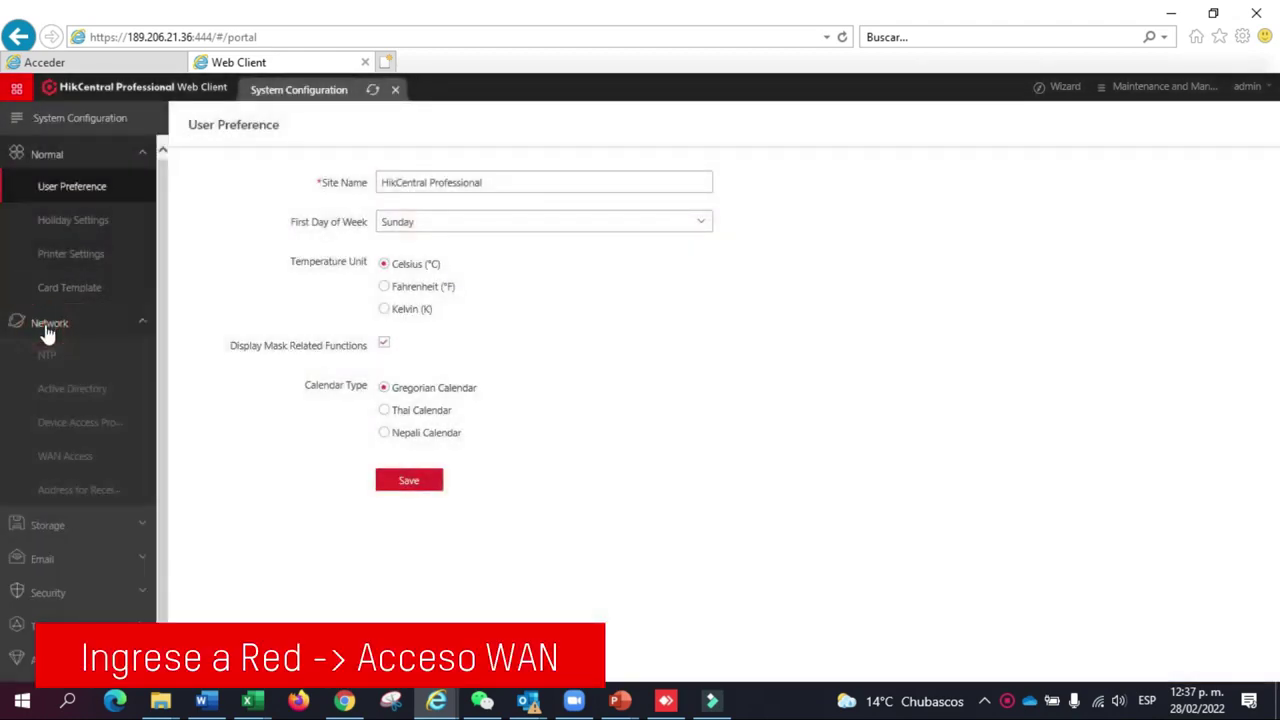
pyautogui.scroll(-1, 47, 330)
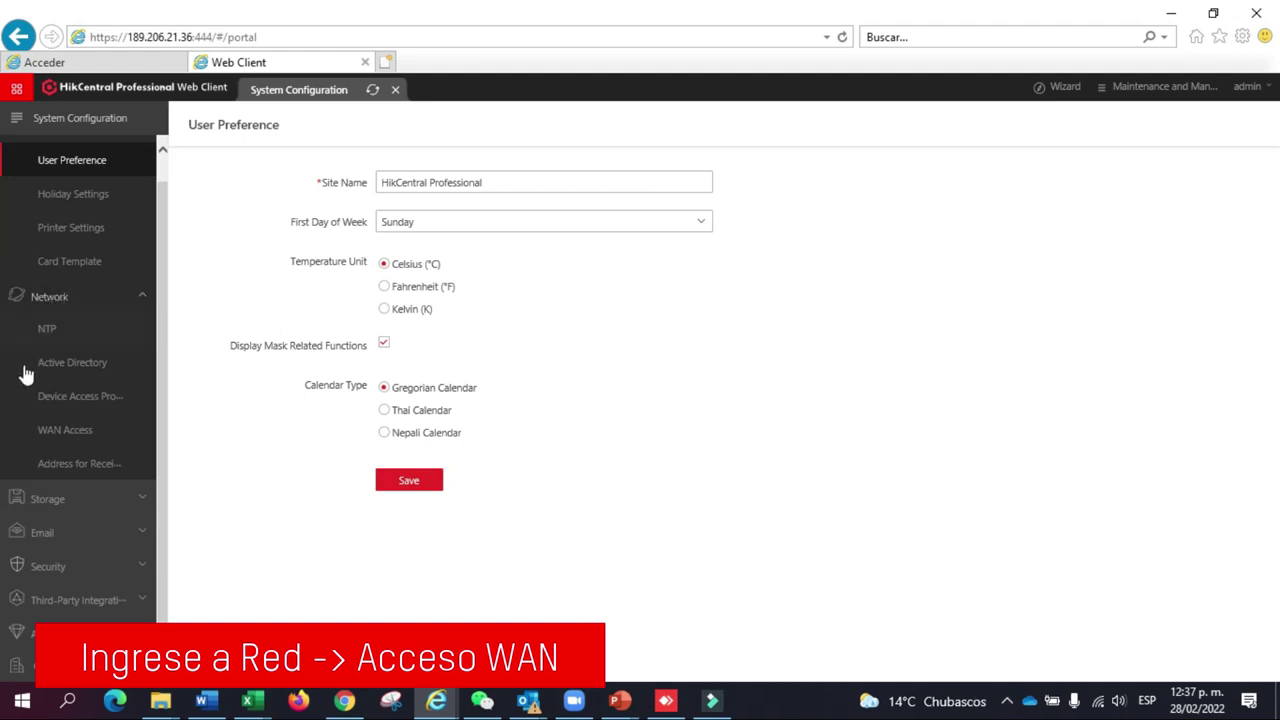
pyautogui.click(65, 431)
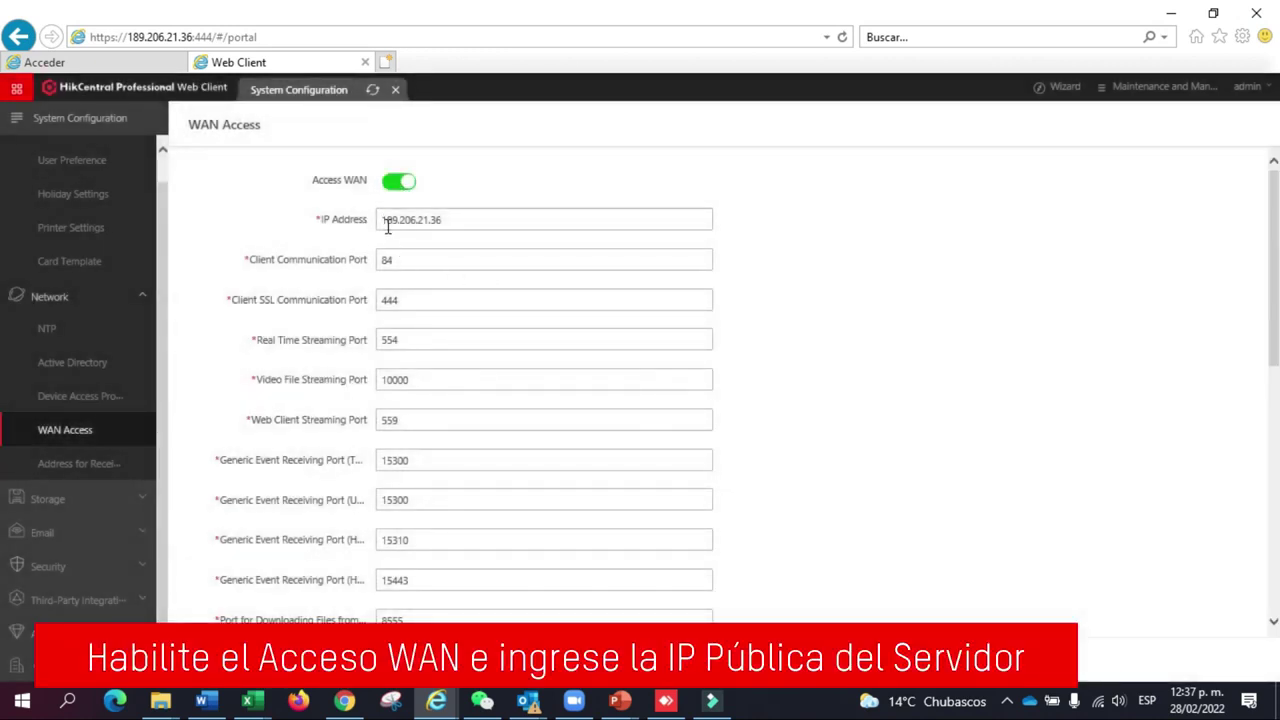
pyautogui.scroll(-1, 378, 274)
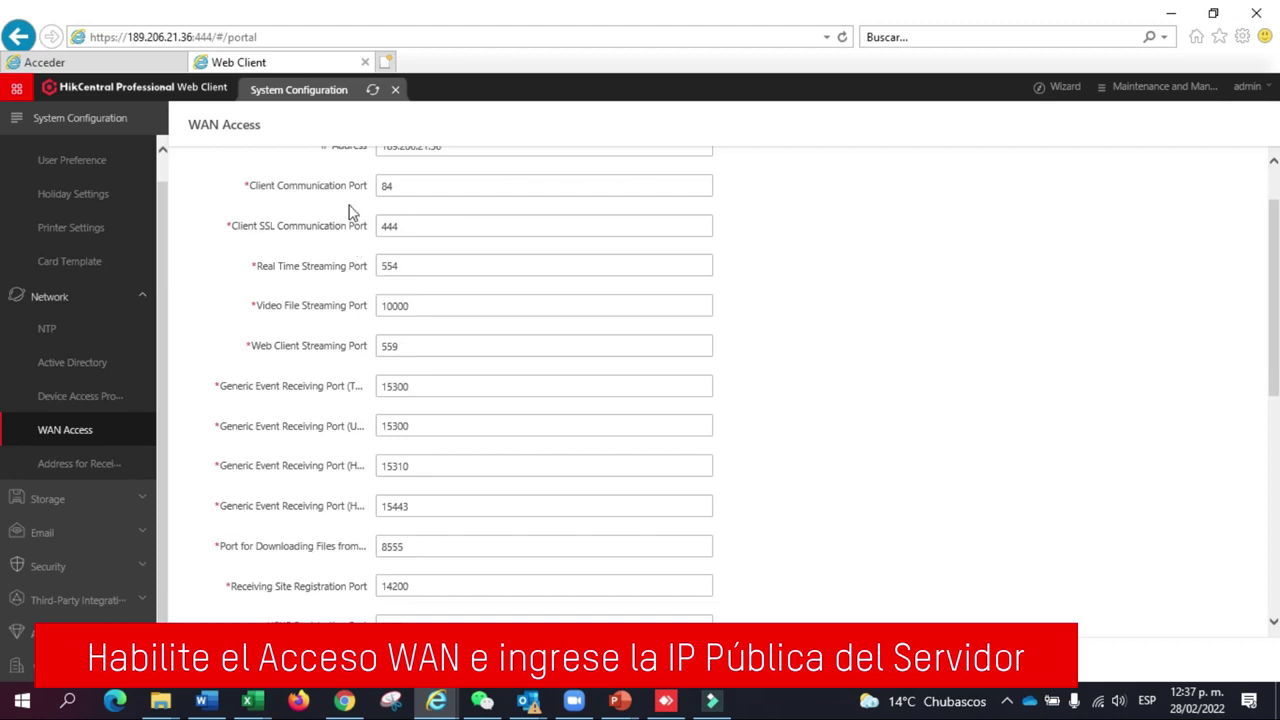
pyautogui.scroll(-1, 405, 362)
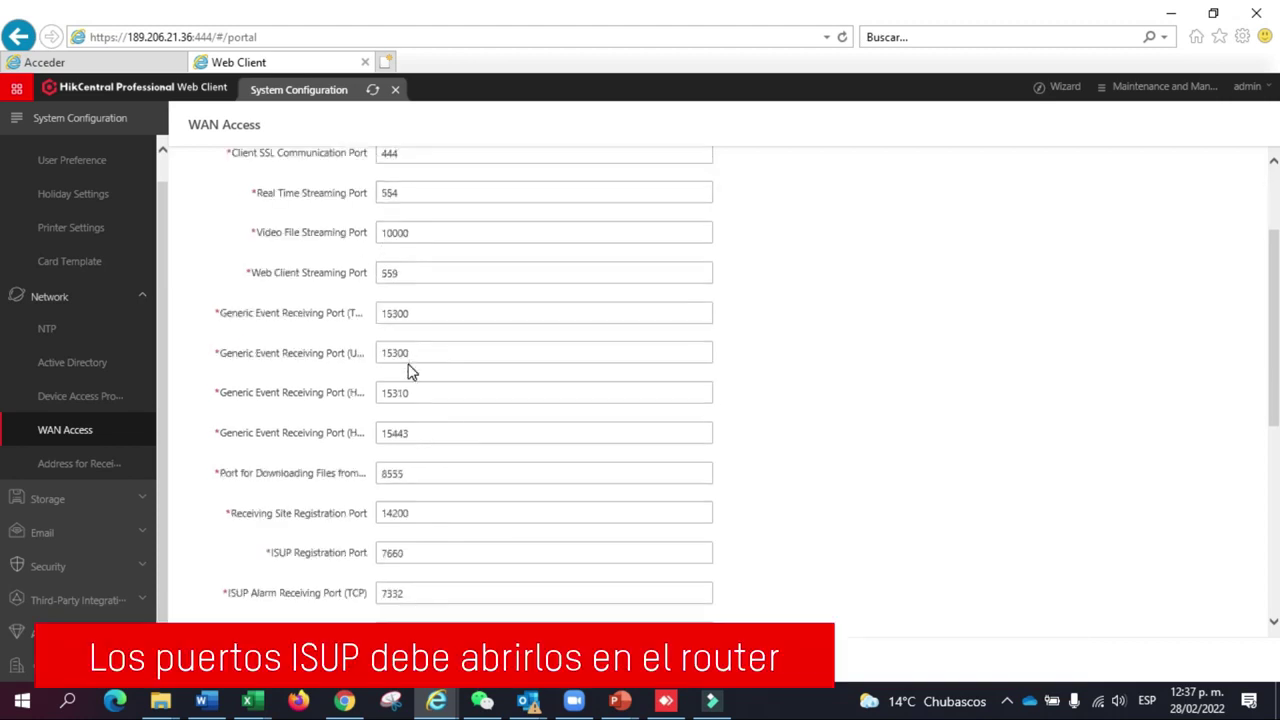
pyautogui.scroll(-1, 408, 366)
pyautogui.scroll(-2, 408, 363)
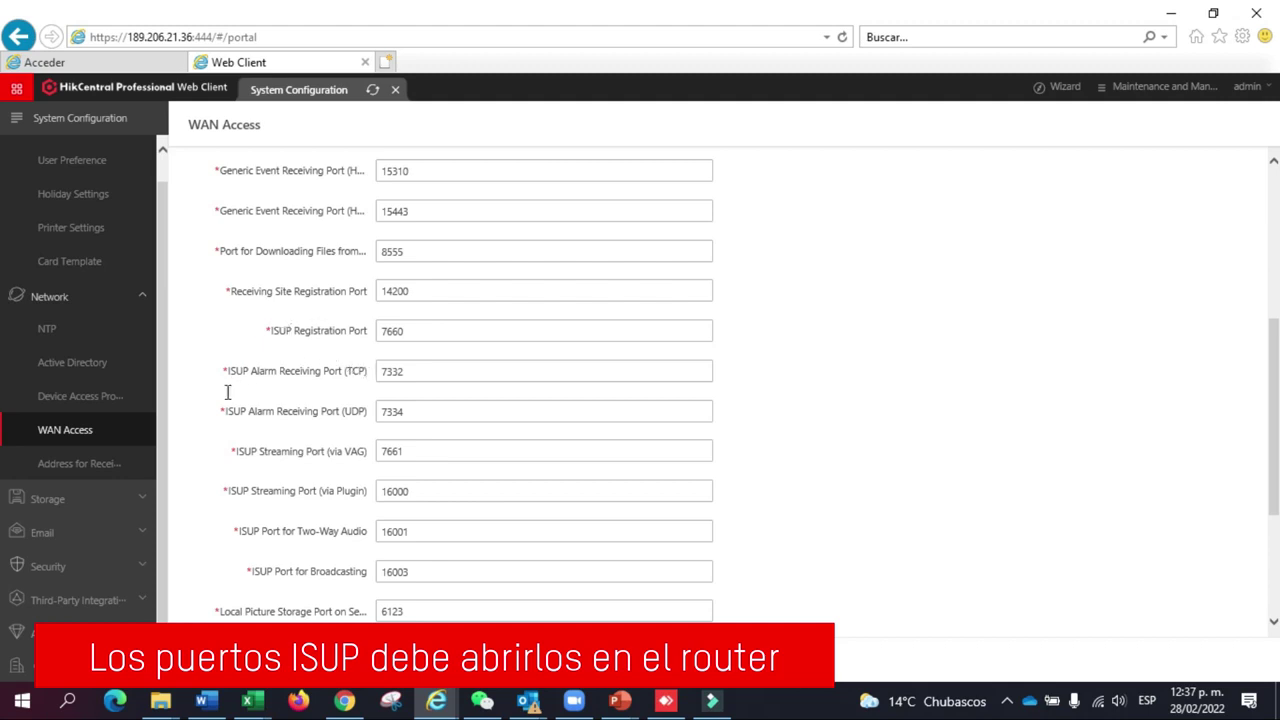
pyautogui.click(384, 330)
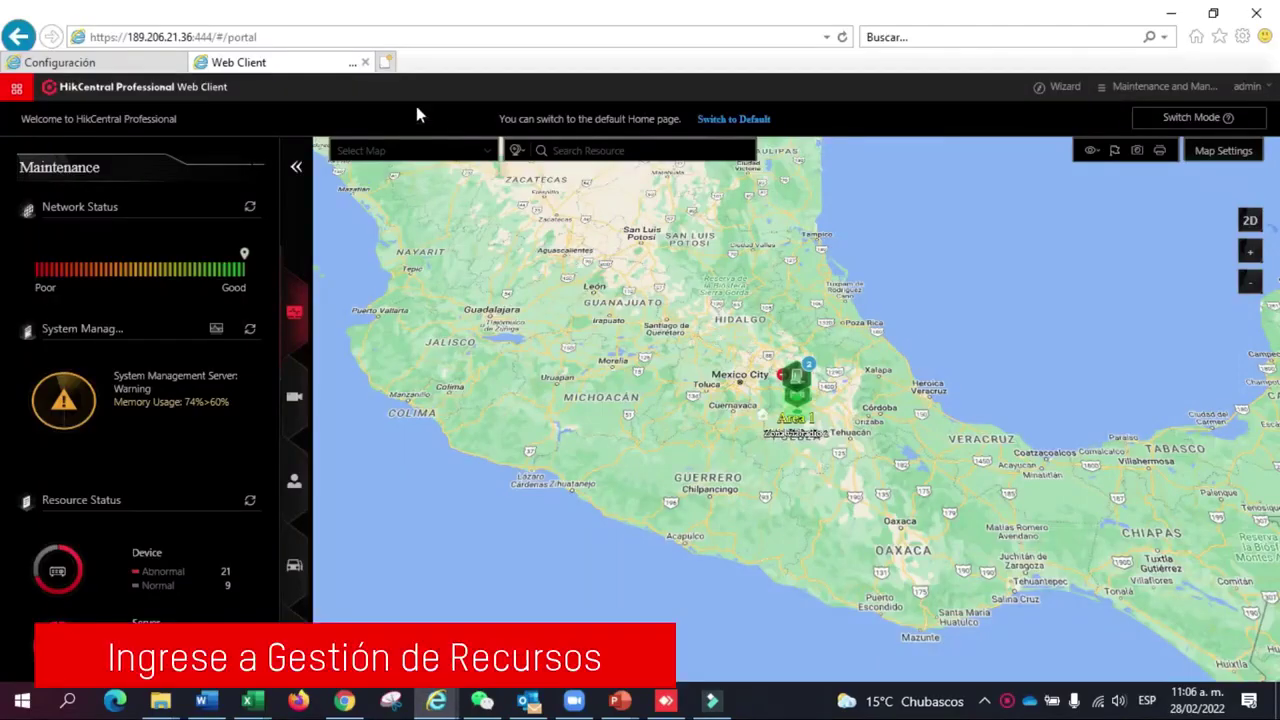
# Step: Go to the Area page in Resource Management
pyautogui.click(18, 90)
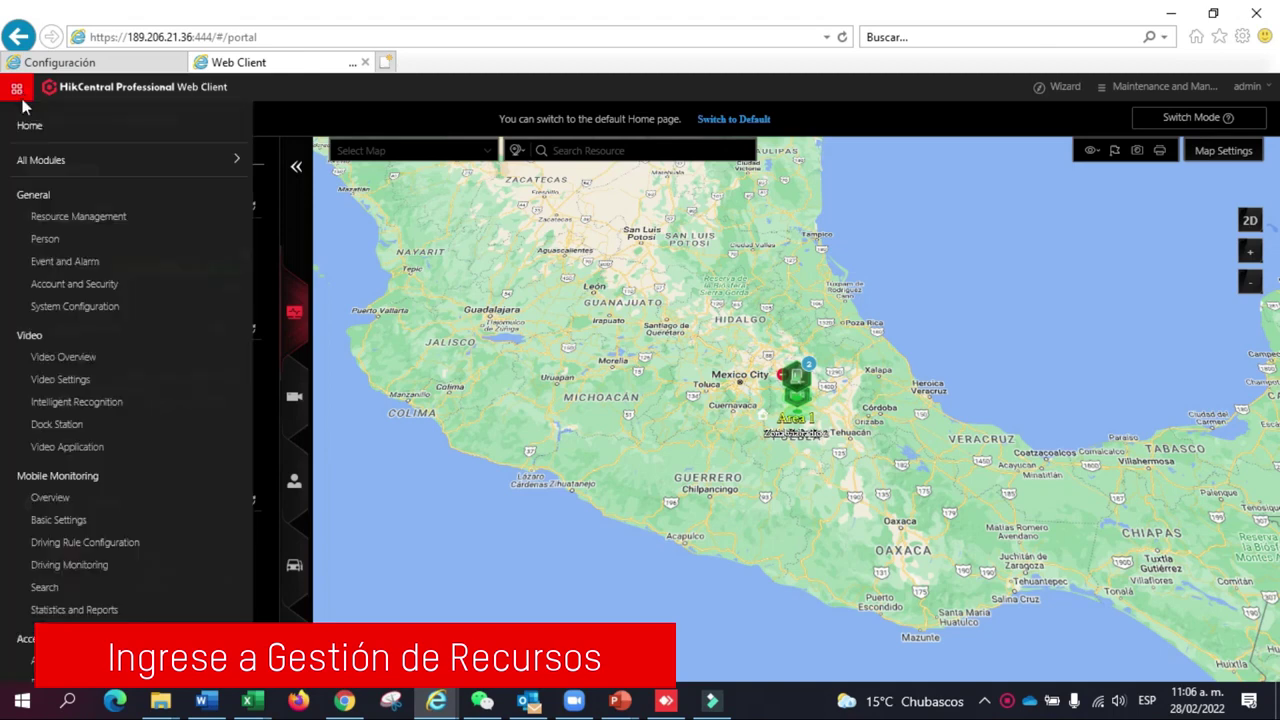
pyautogui.click(44, 217)
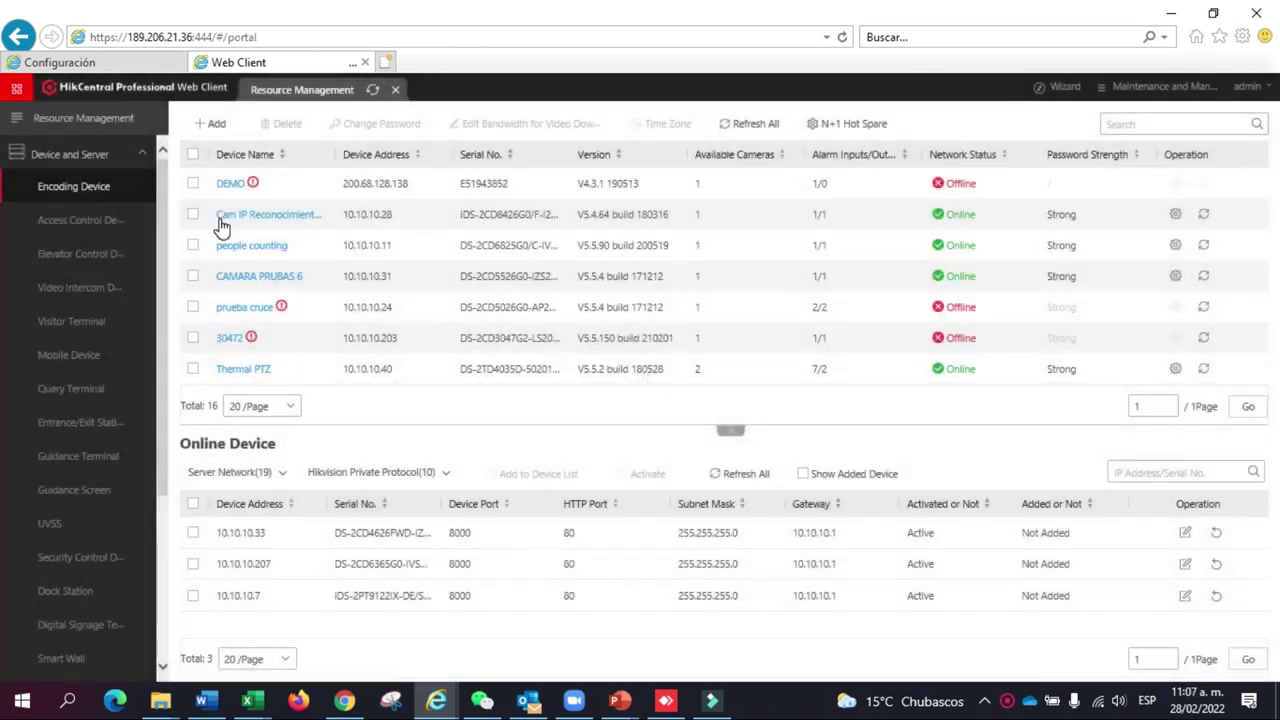
pyautogui.click(104, 150)
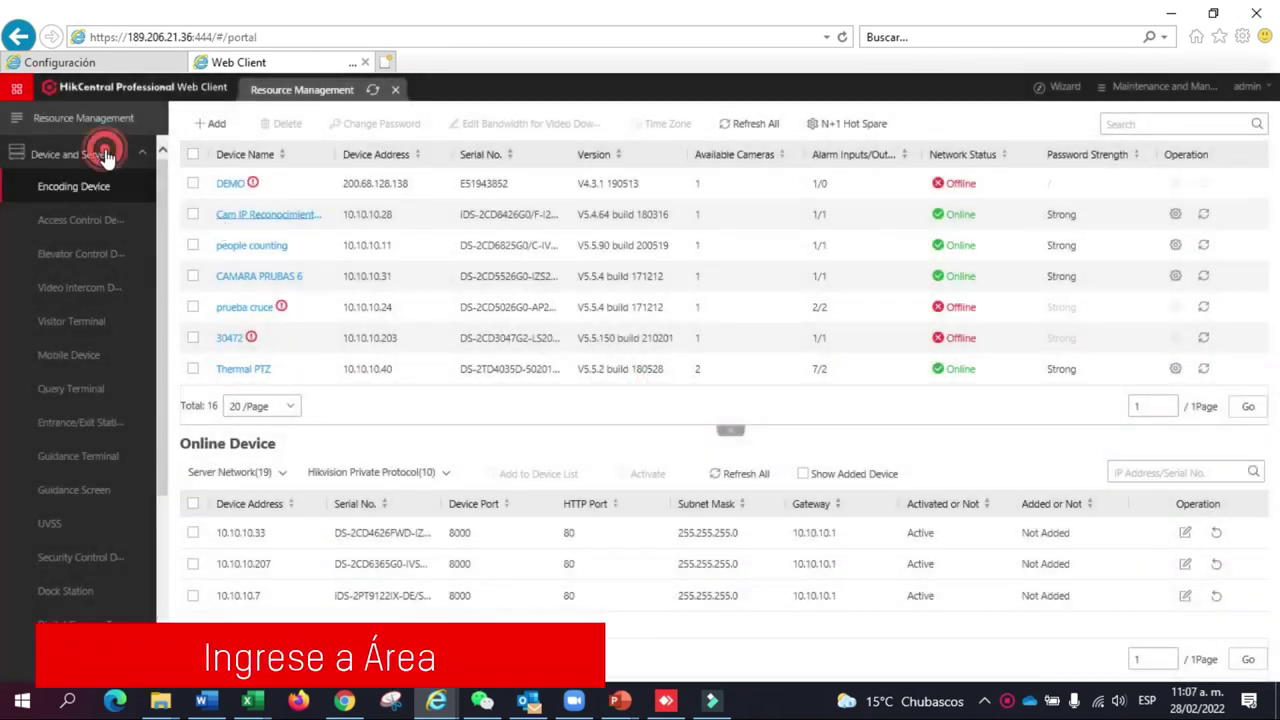
pyautogui.click(77, 188)
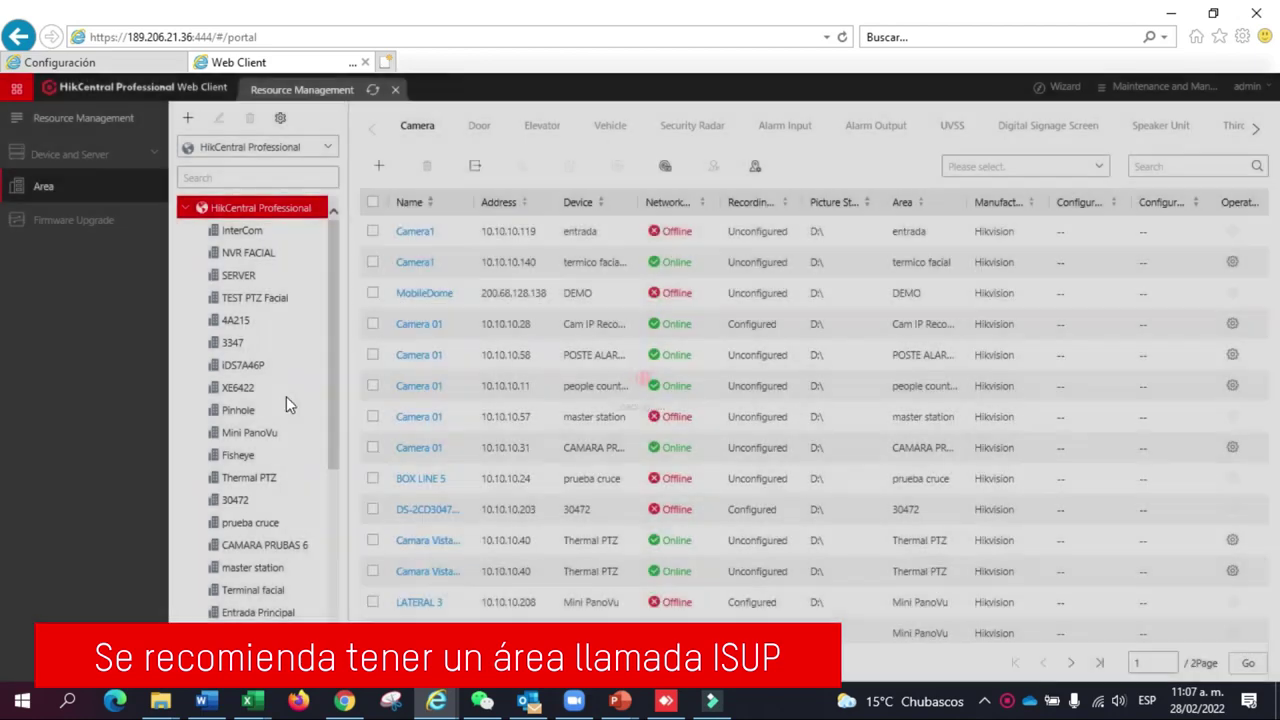
# Step: Select the ISUP area in the tree and confirm it contains no cameras
pyautogui.scroll(-1, 286, 396)
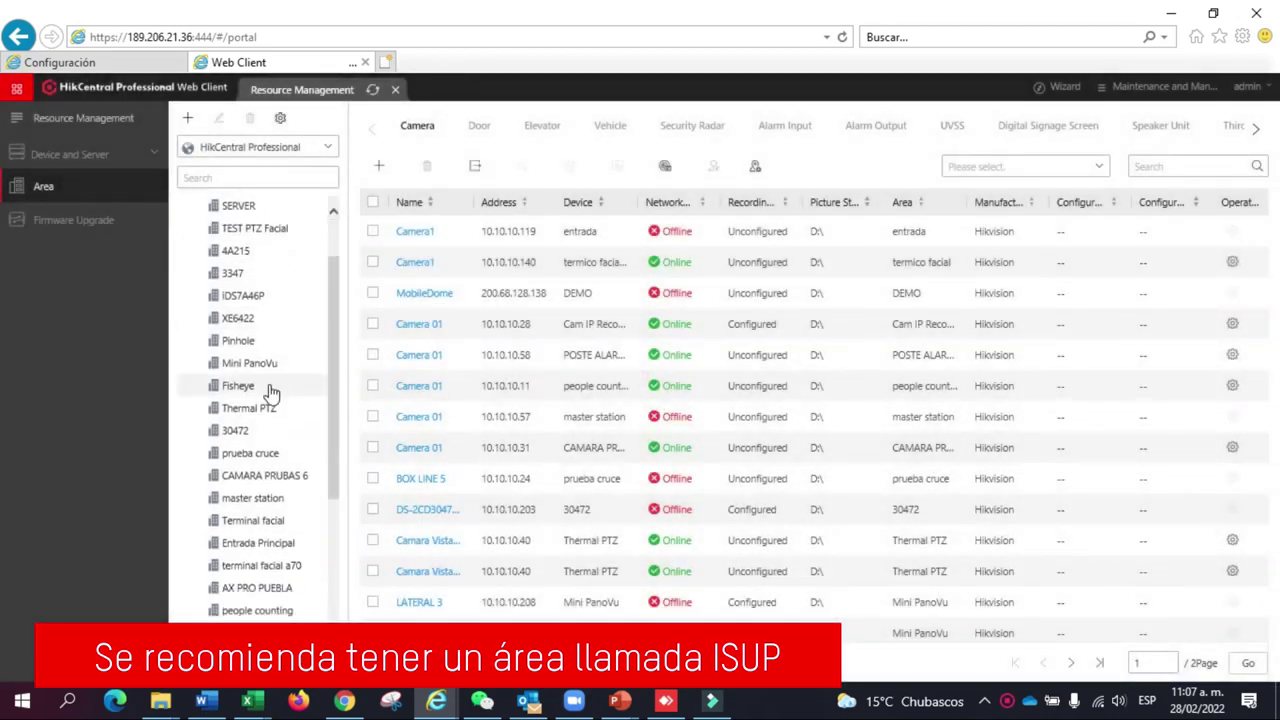
pyautogui.scroll(-5, 268, 395)
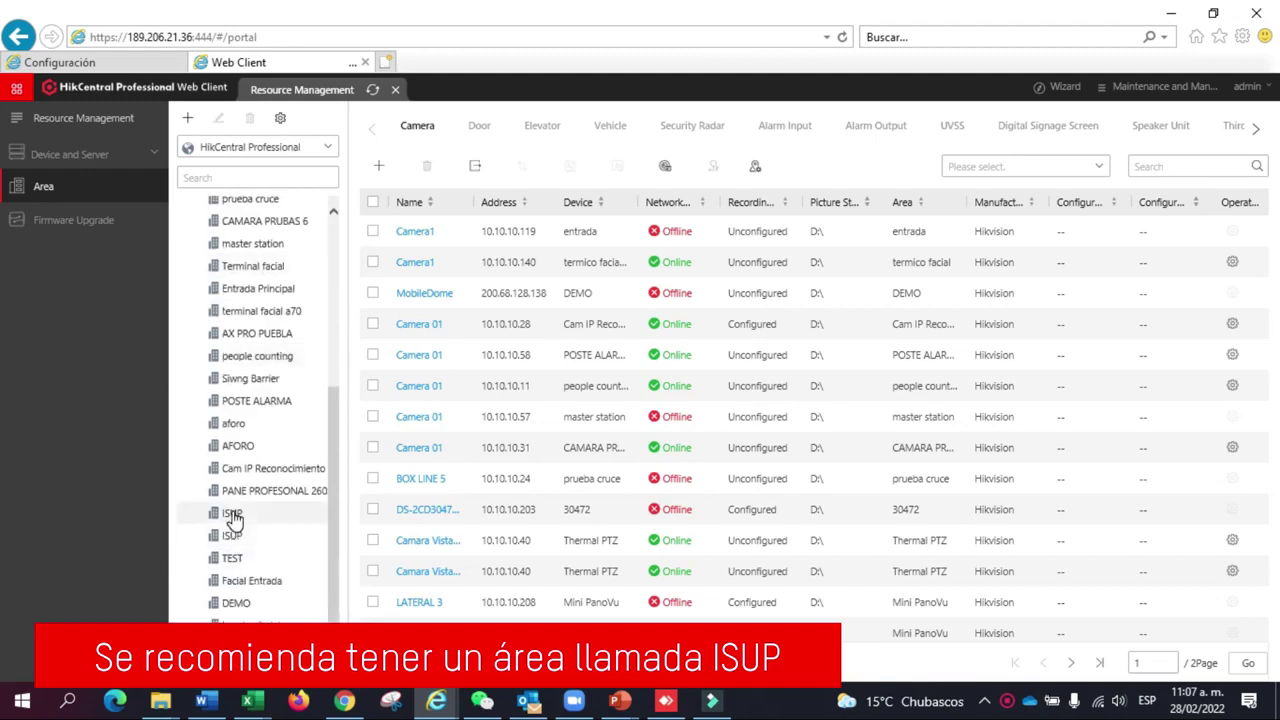
pyautogui.click(232, 533)
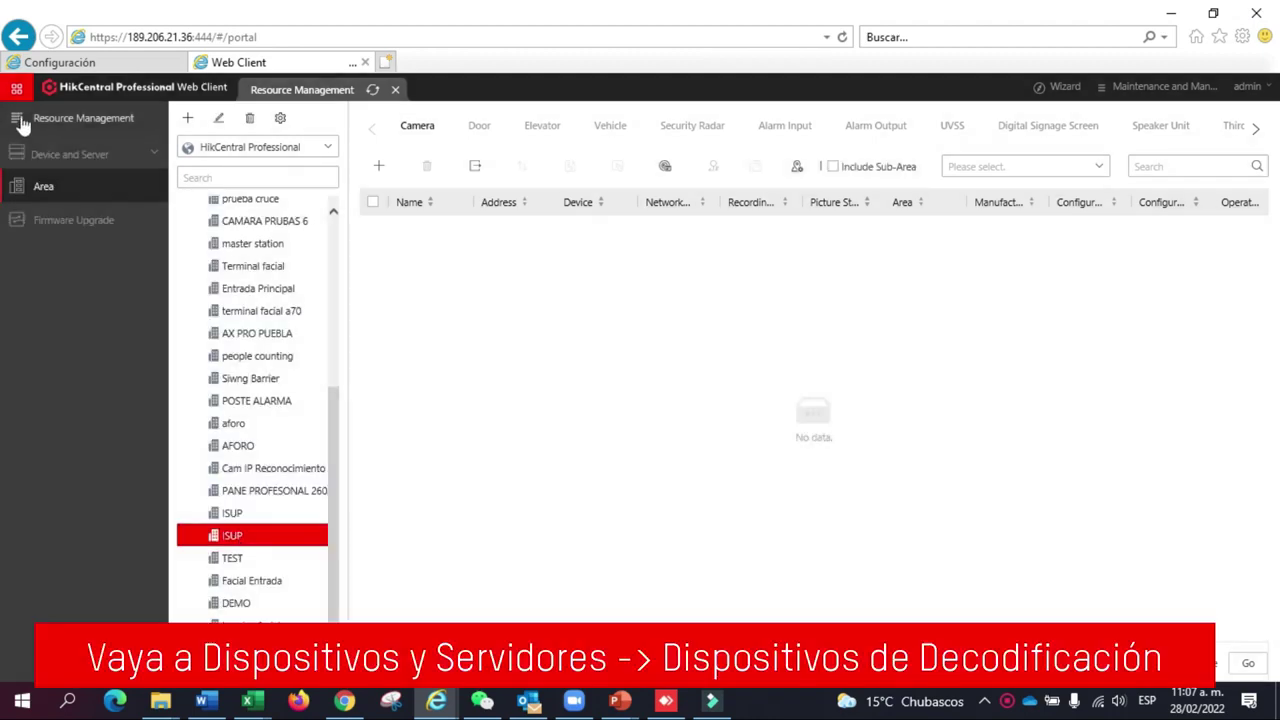
pyautogui.click(20, 92)
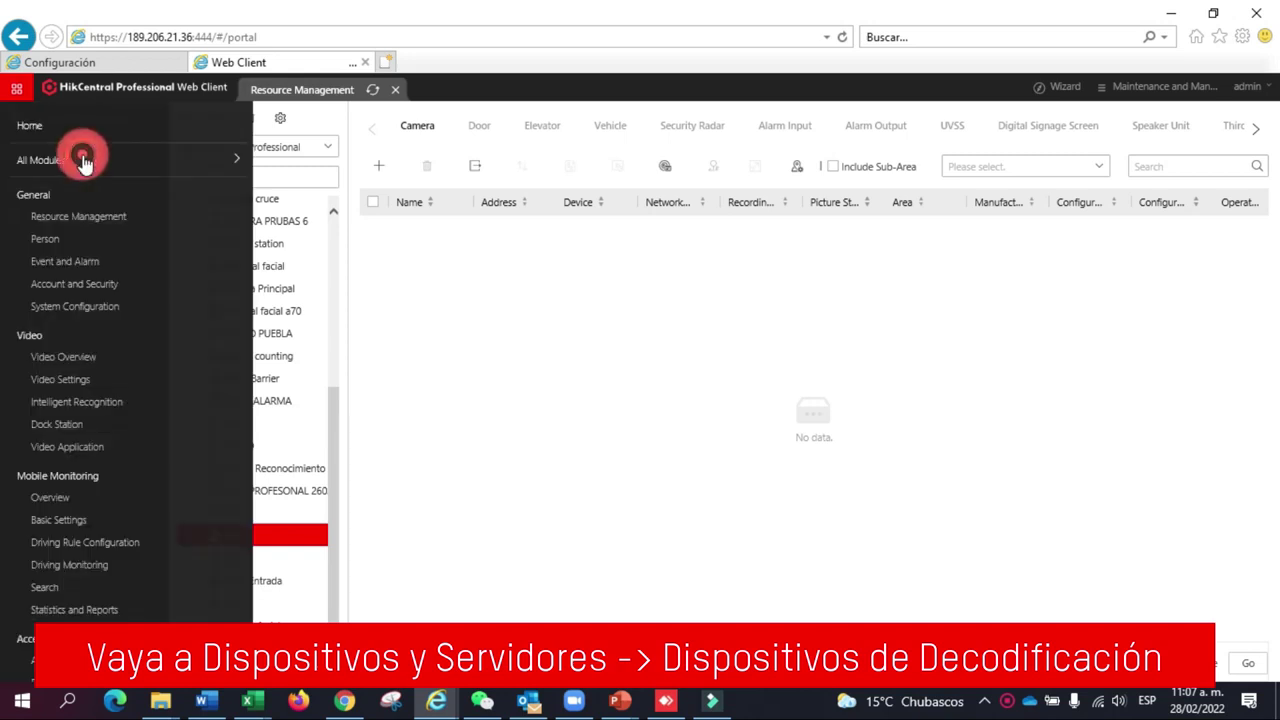
# Step: Start adding a new encoding device from Resource Management
pyautogui.click(82, 162)
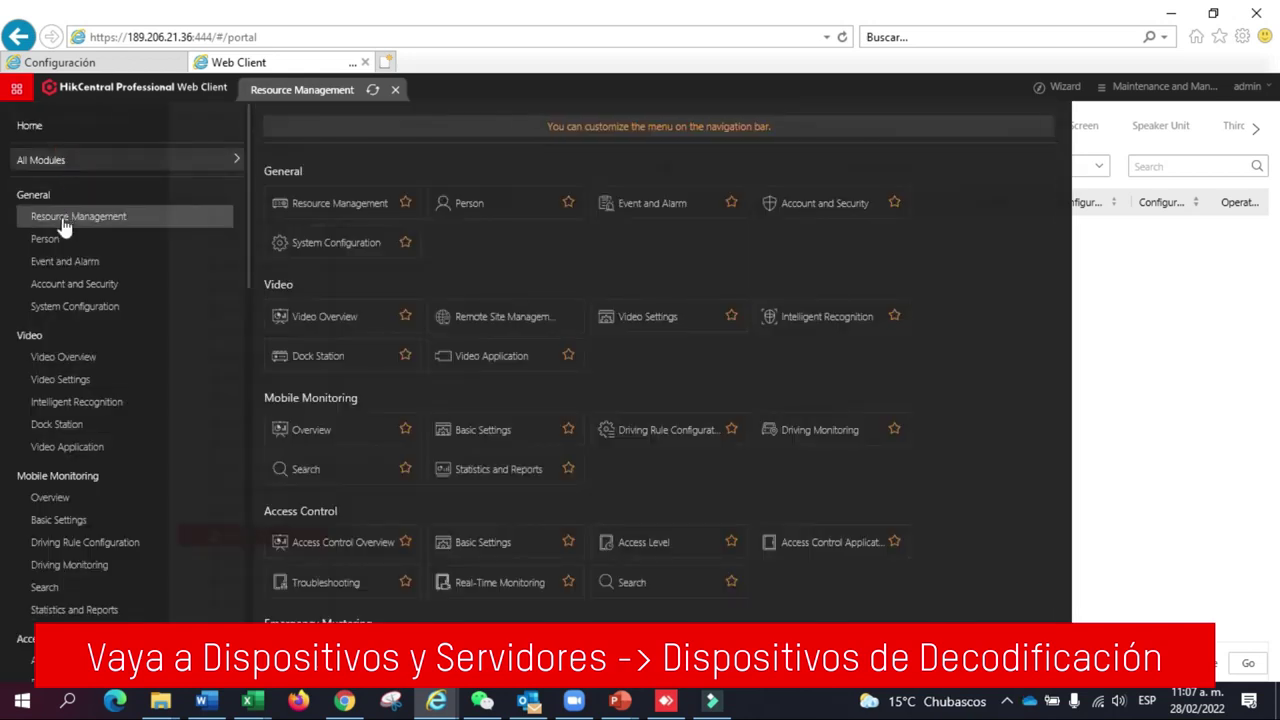
pyautogui.click(62, 217)
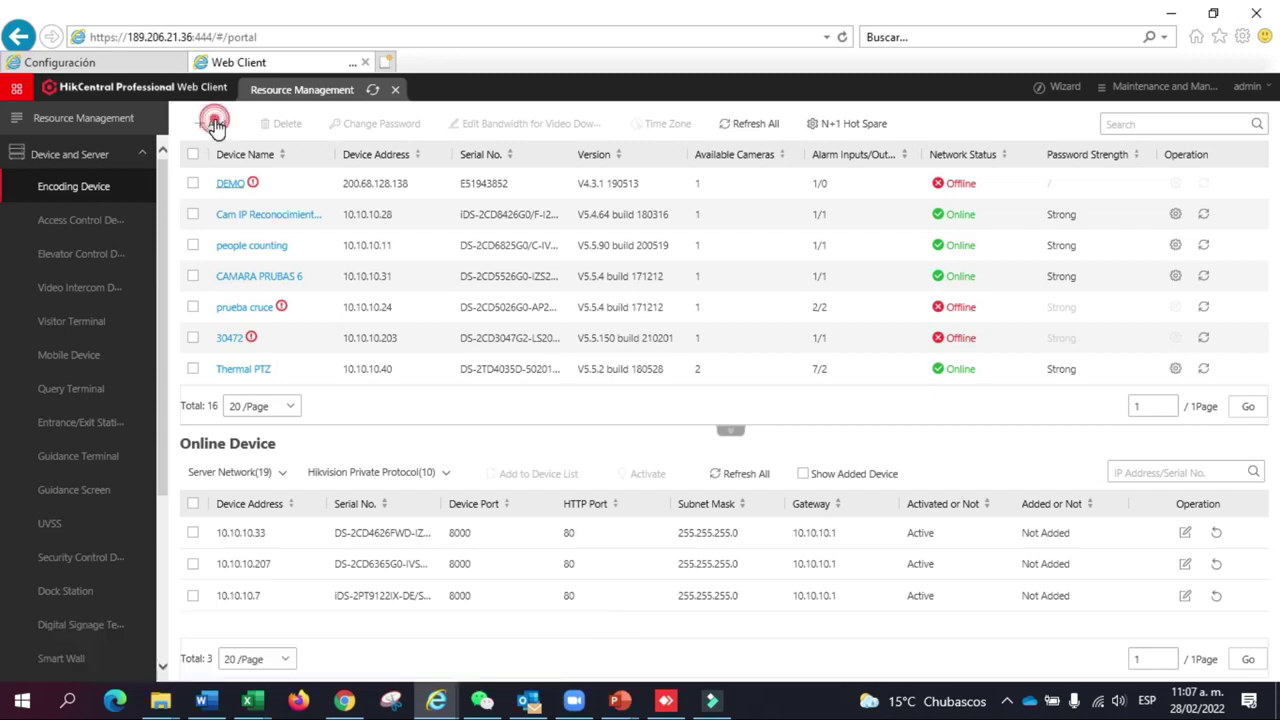
pyautogui.click(217, 125)
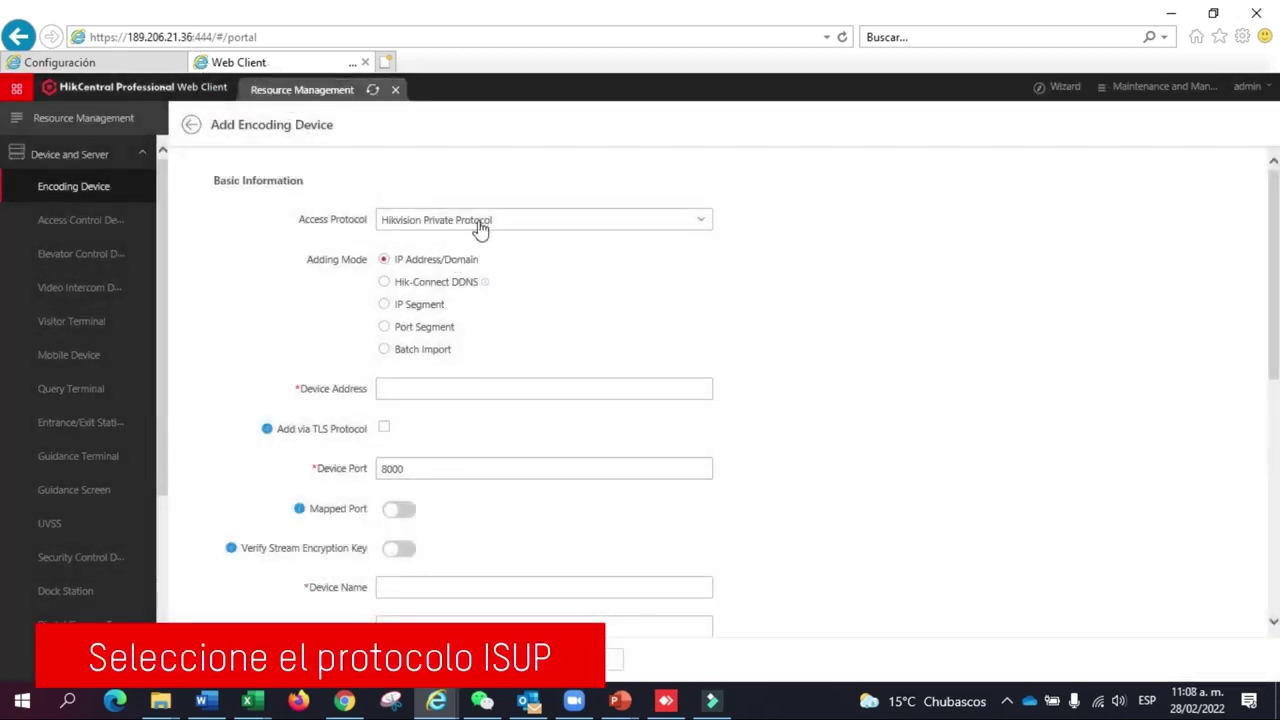
# Step: Choose Hikvision ISUP Protocol, paste the device ID, enter the ISUP password, and name it 'IPC ISUP'
pyautogui.click(491, 219)
pyautogui.click(450, 289)
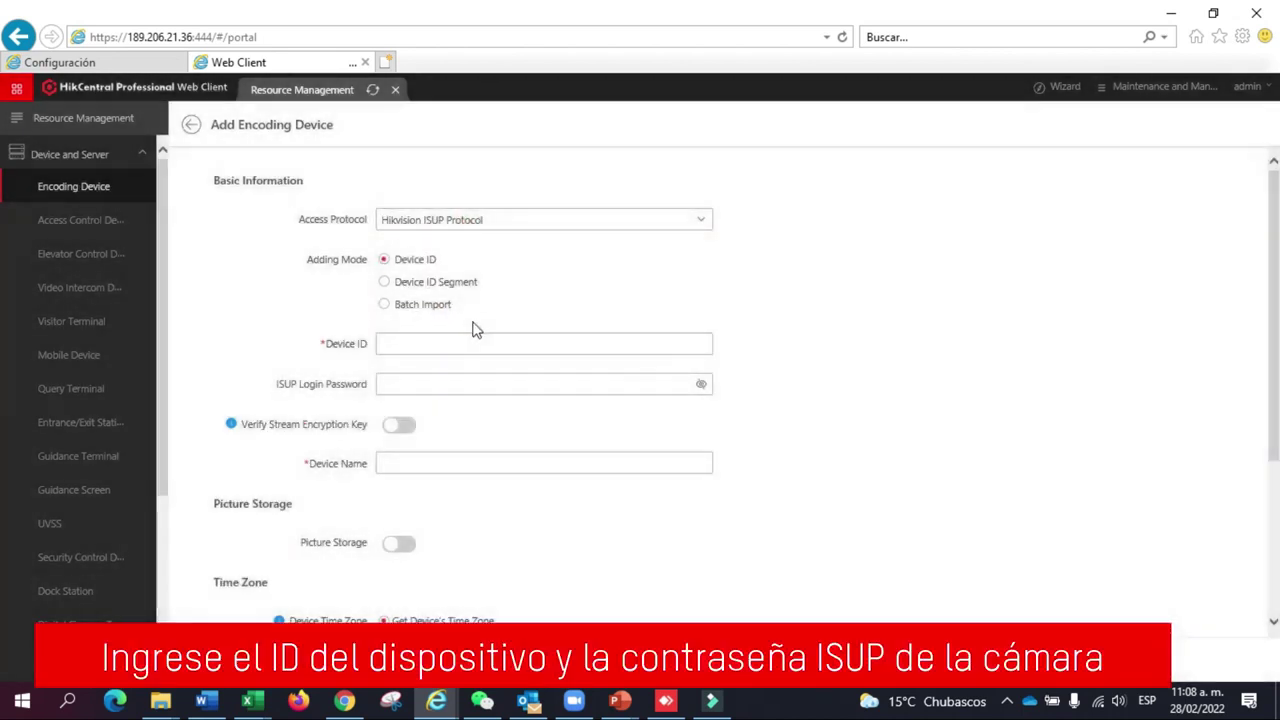
pyautogui.click(401, 344)
pyautogui.write('E10217745')
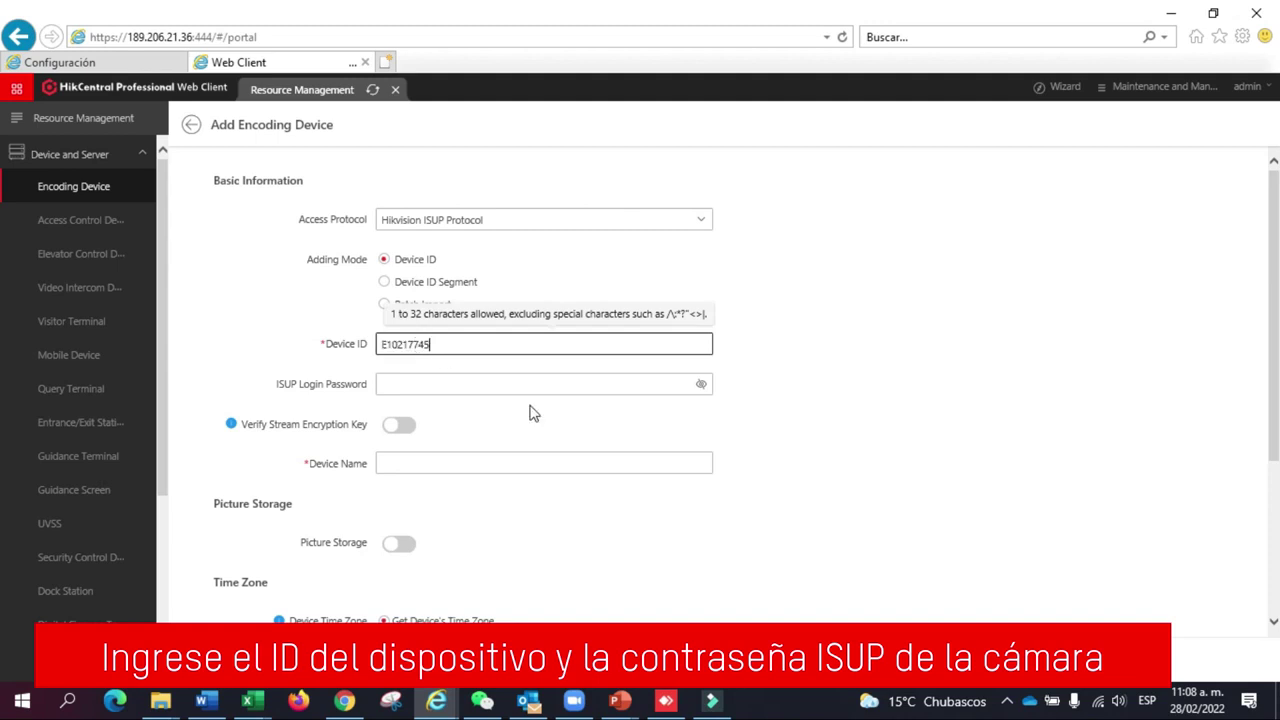
pyautogui.click(394, 383)
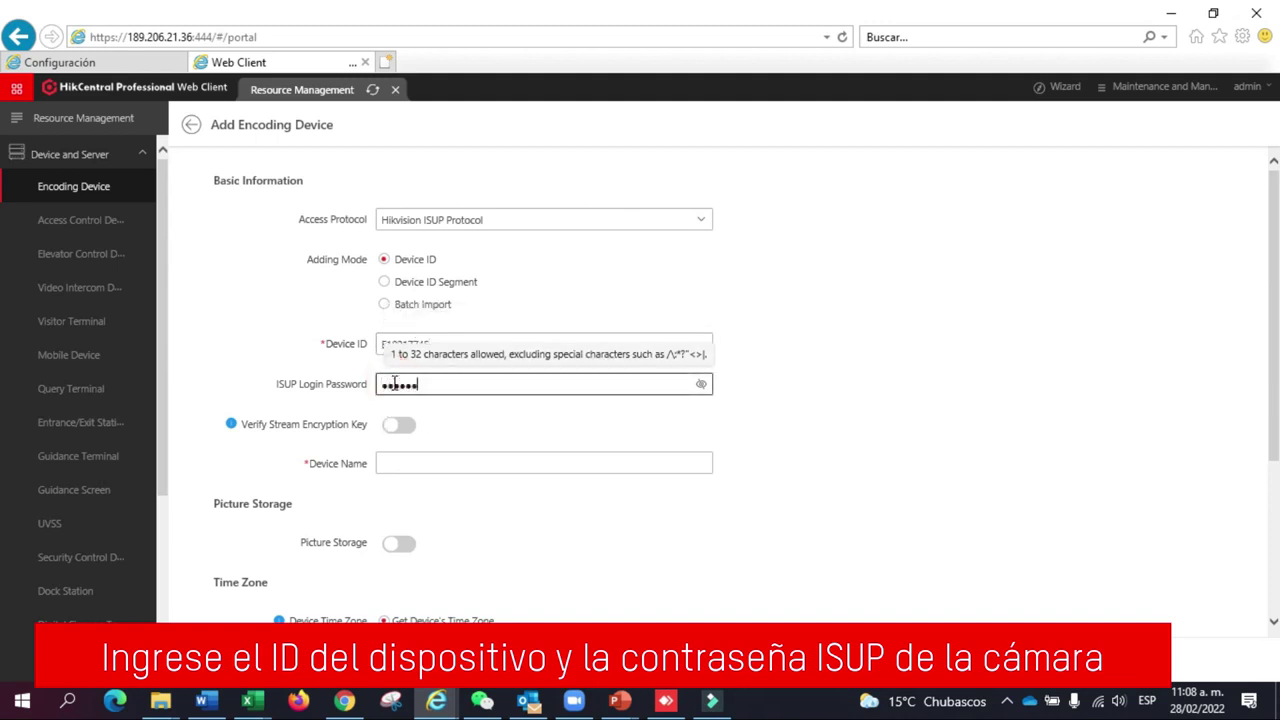
pyautogui.click(397, 469)
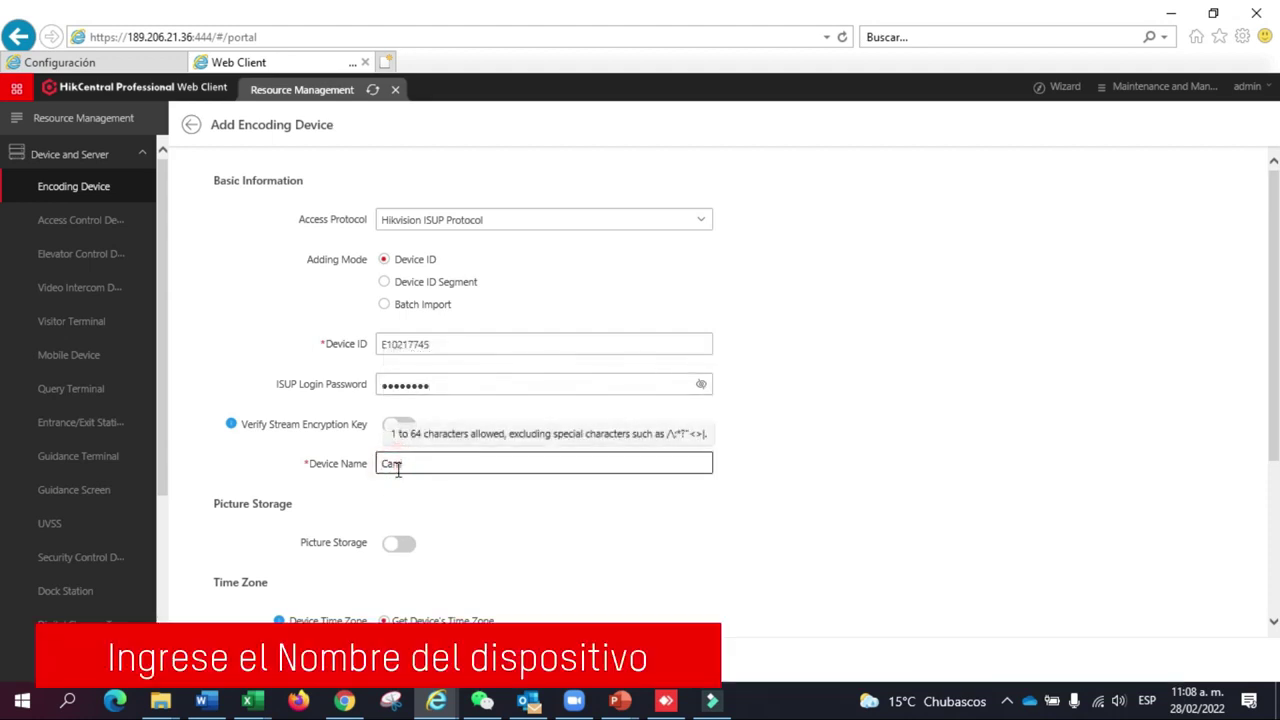
pyautogui.write('Cam')
pyautogui.press('BackSpace')
pyautogui.press('BackSpace')
pyautogui.press('BackSpace')
pyautogui.write('IPC ISUP')
# Step: Assign IPC ISUP to the existing ISUP area and add the device
pyautogui.click(564, 520)
pyautogui.scroll(-3, 566, 528)
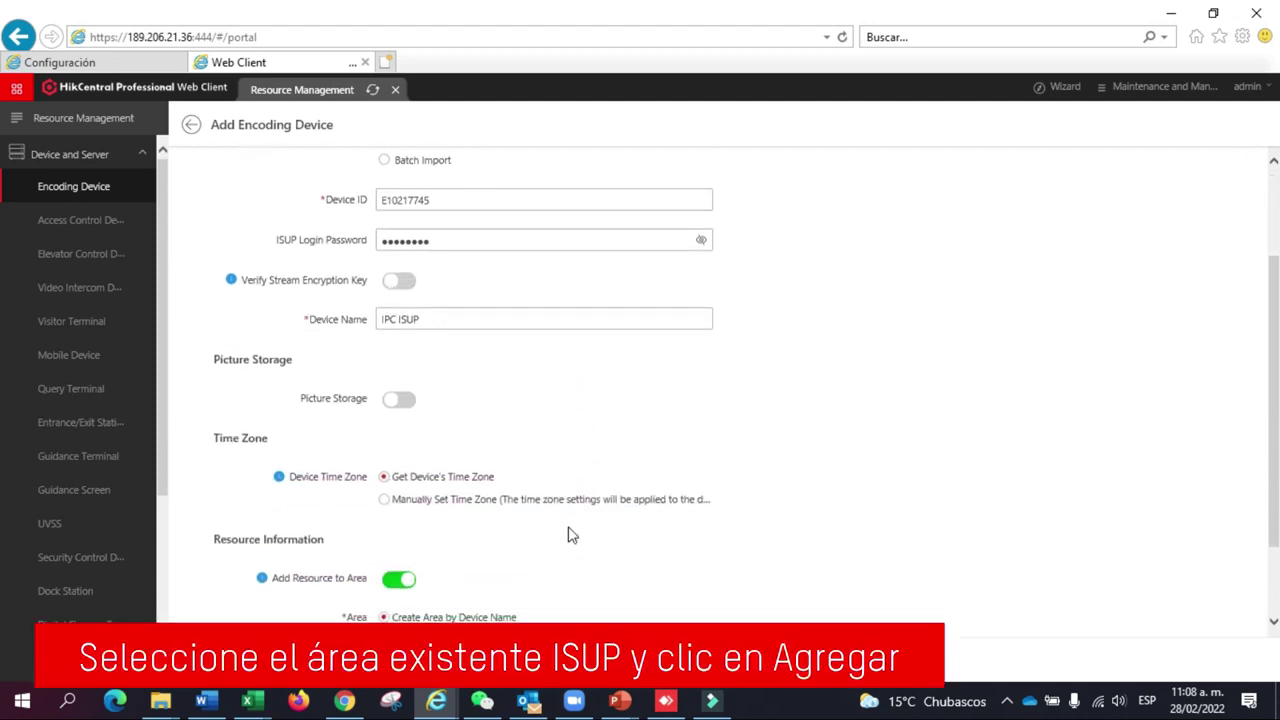
pyautogui.click(417, 567)
pyautogui.scroll(-3, 600, 500)
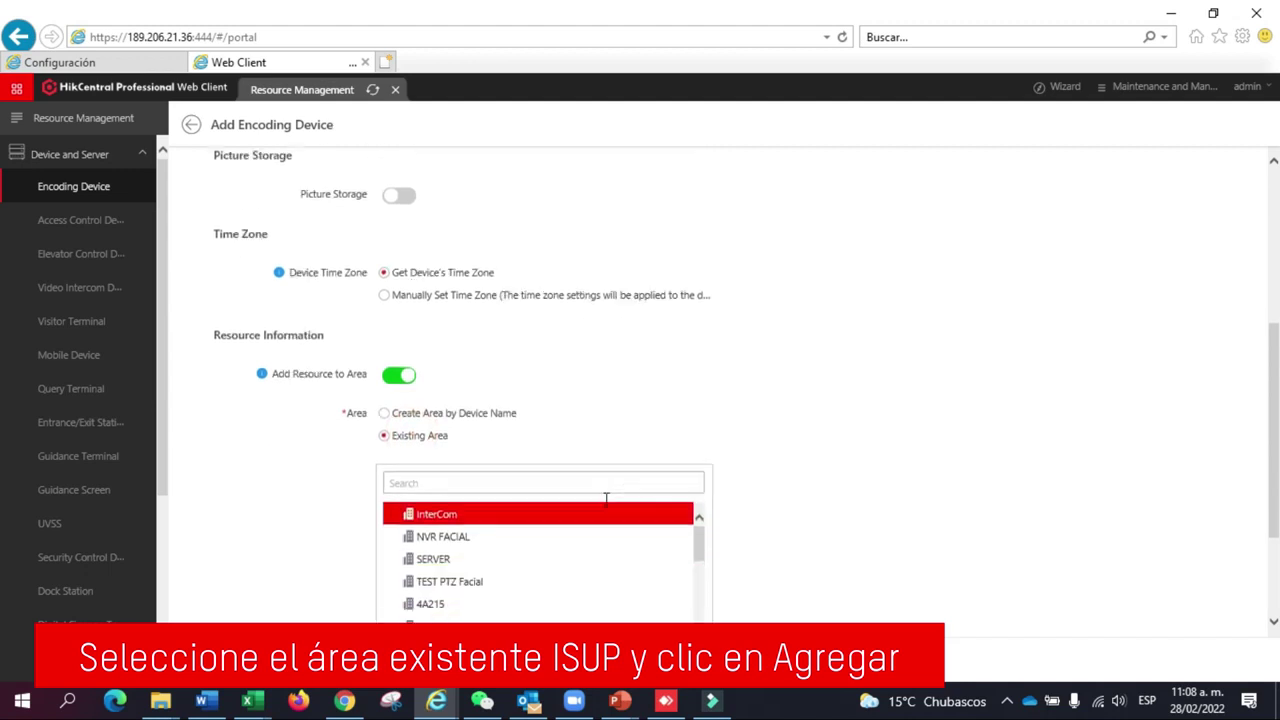
pyautogui.scroll(-3, 294, 508)
pyautogui.scroll(-3, 486, 423)
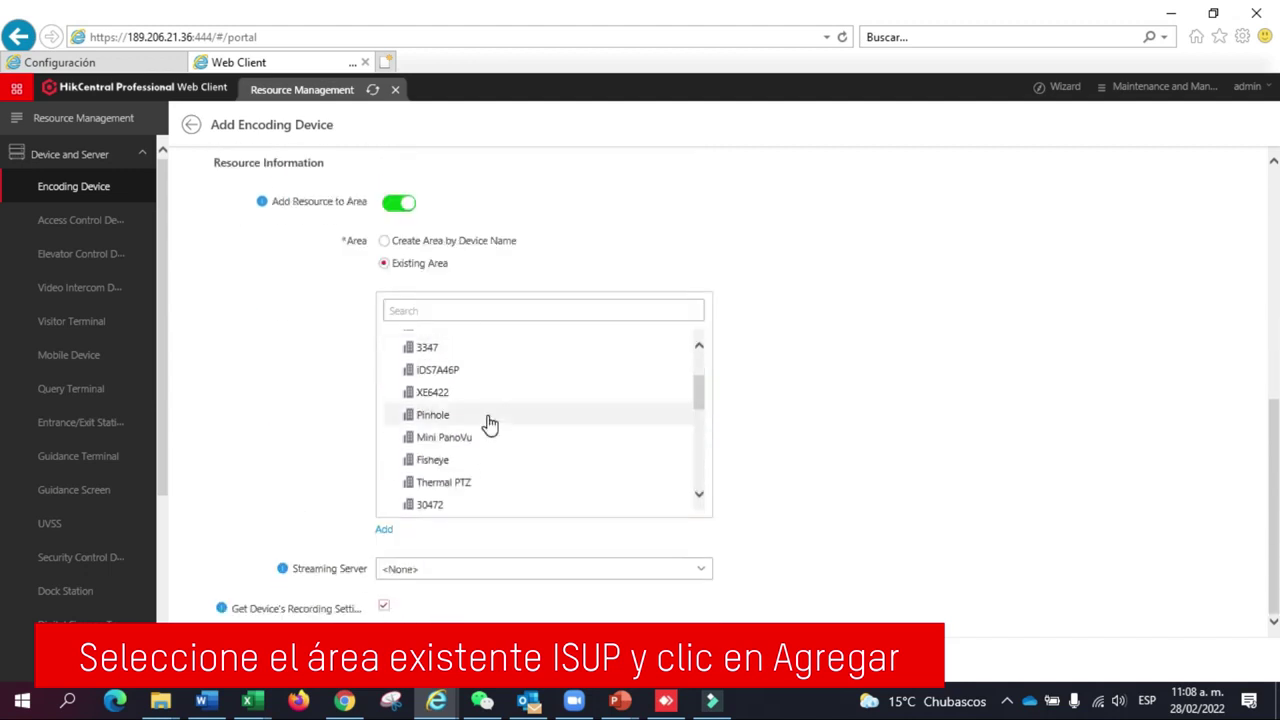
pyautogui.scroll(-5, 466, 429)
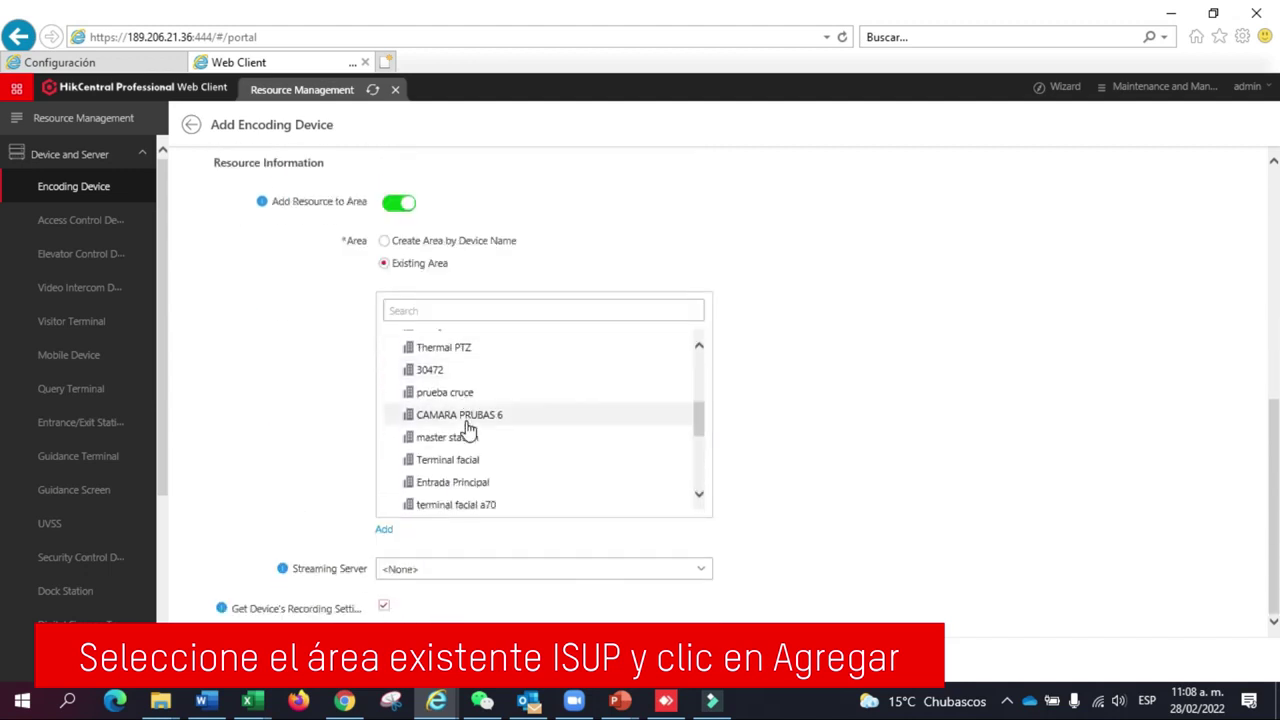
pyautogui.scroll(-5, 466, 429)
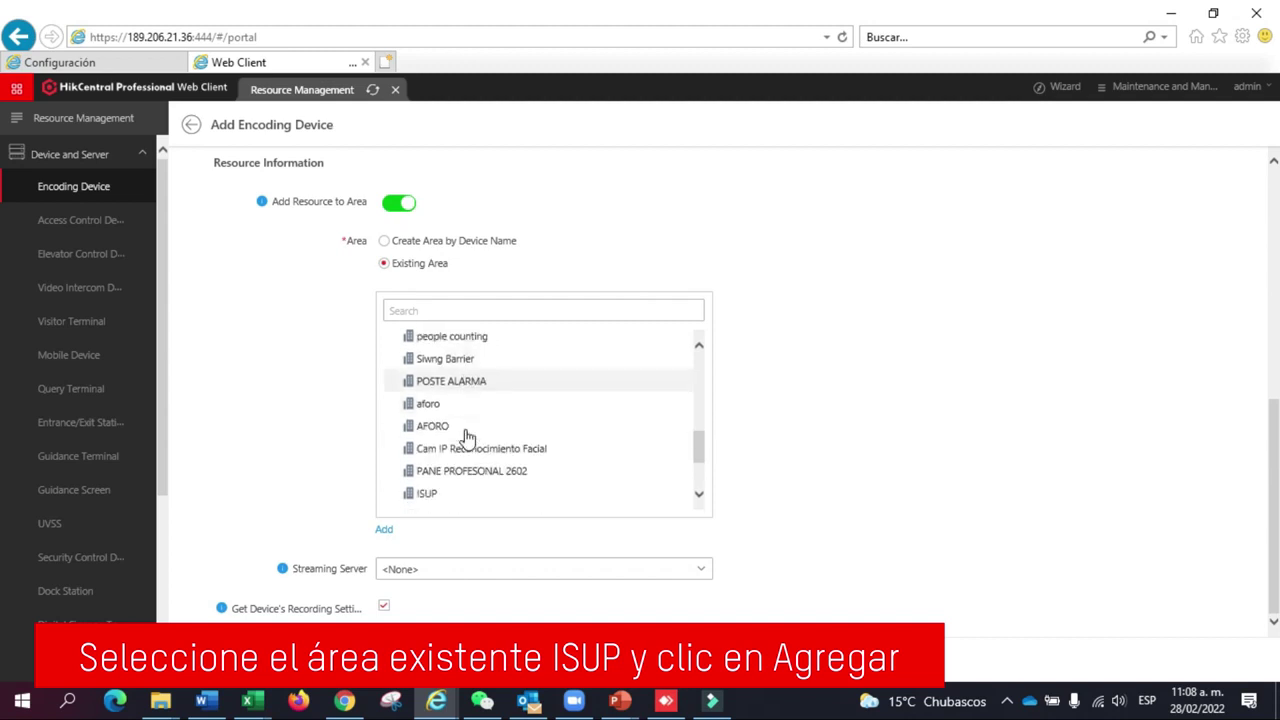
pyautogui.click(424, 427)
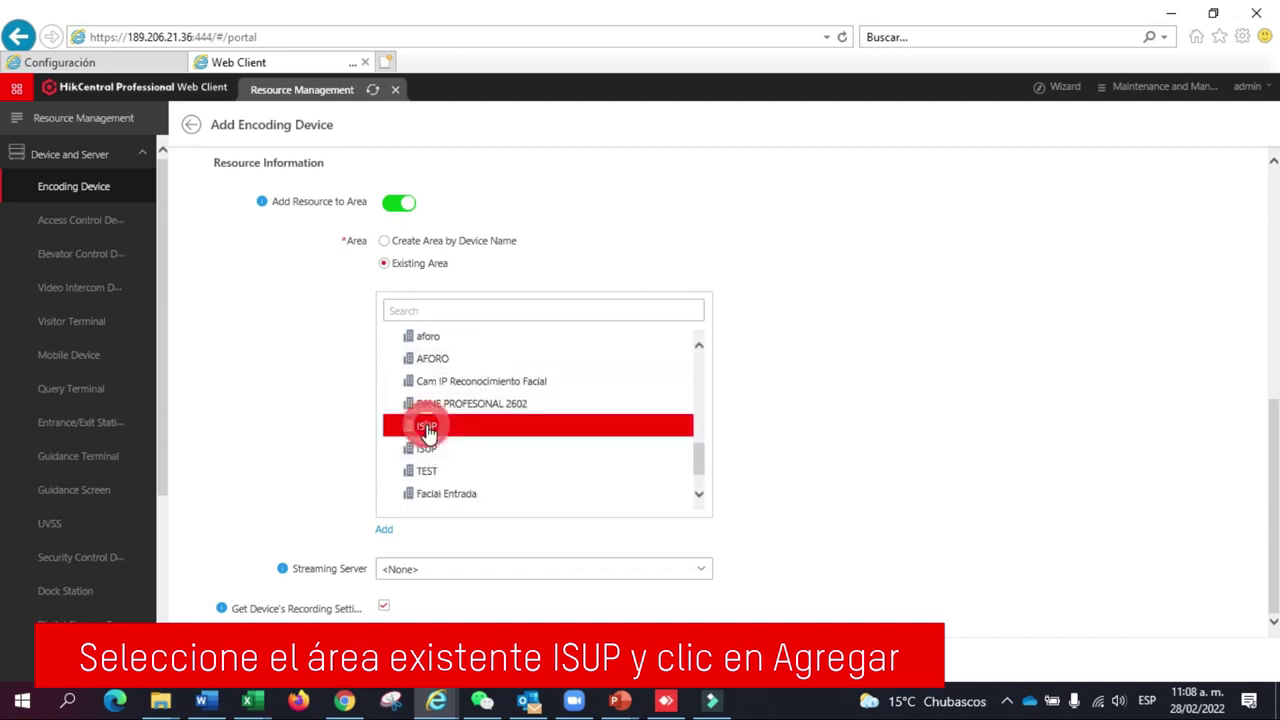
pyautogui.click(432, 656)
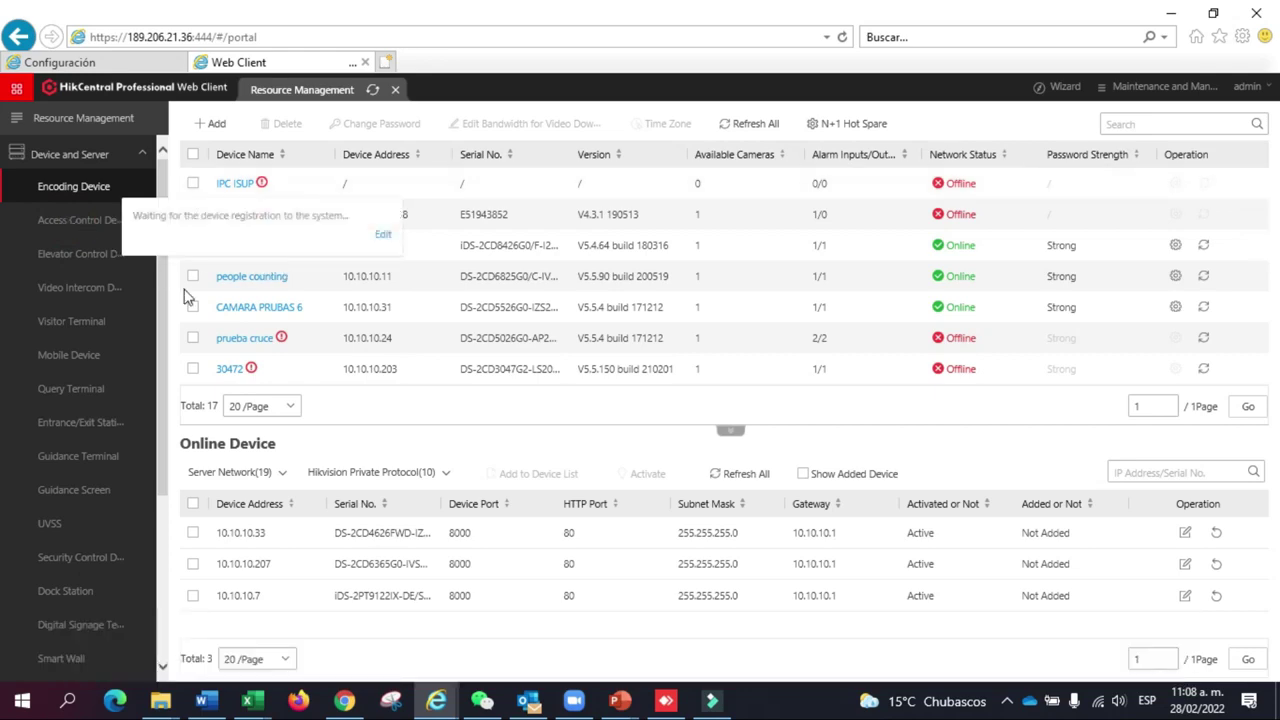
pyautogui.click(50, 219)
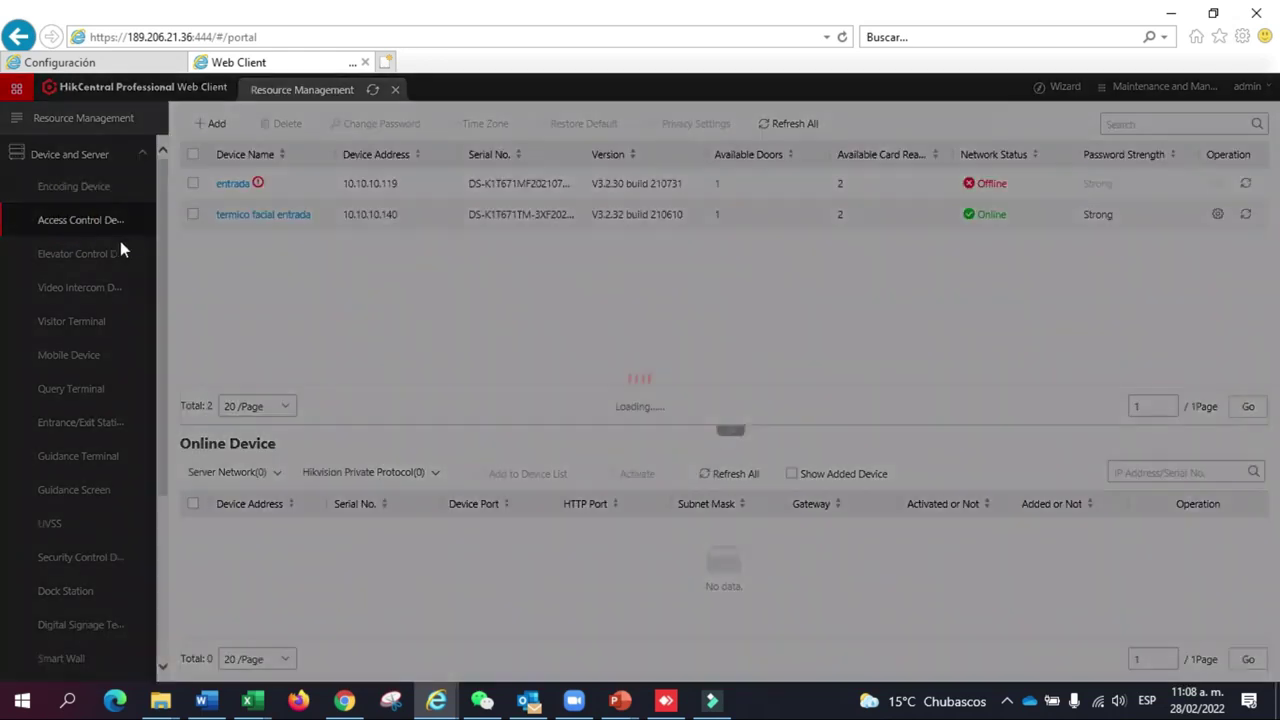
pyautogui.click(80, 187)
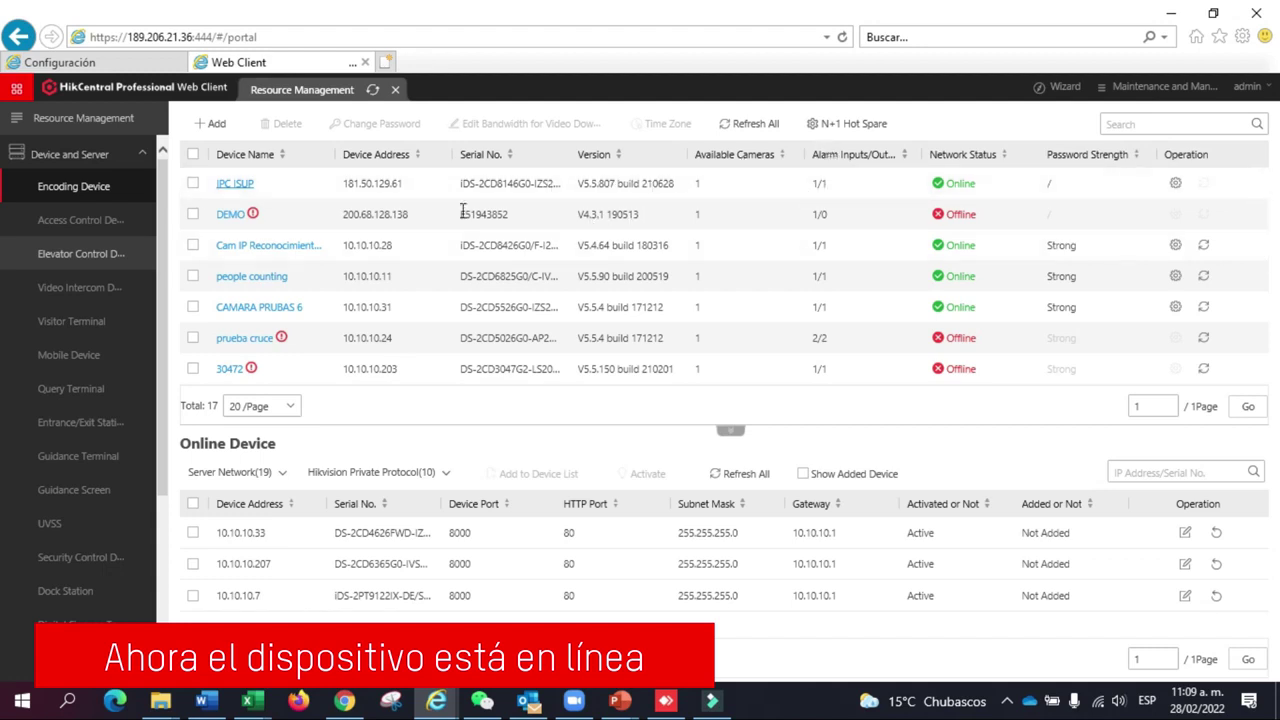
pyautogui.click(142, 154)
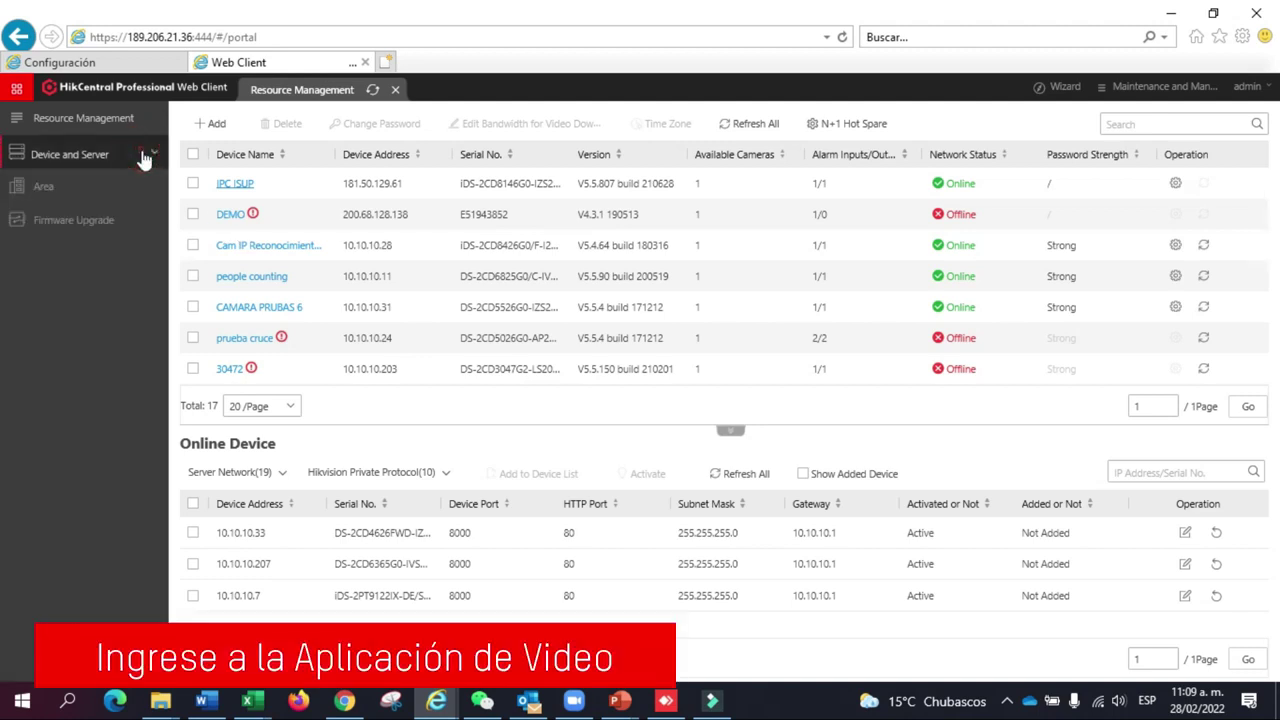
# Step: Open Video Application and scroll the monitoring tree to the ISUP area with one online camera
pyautogui.click(17, 91)
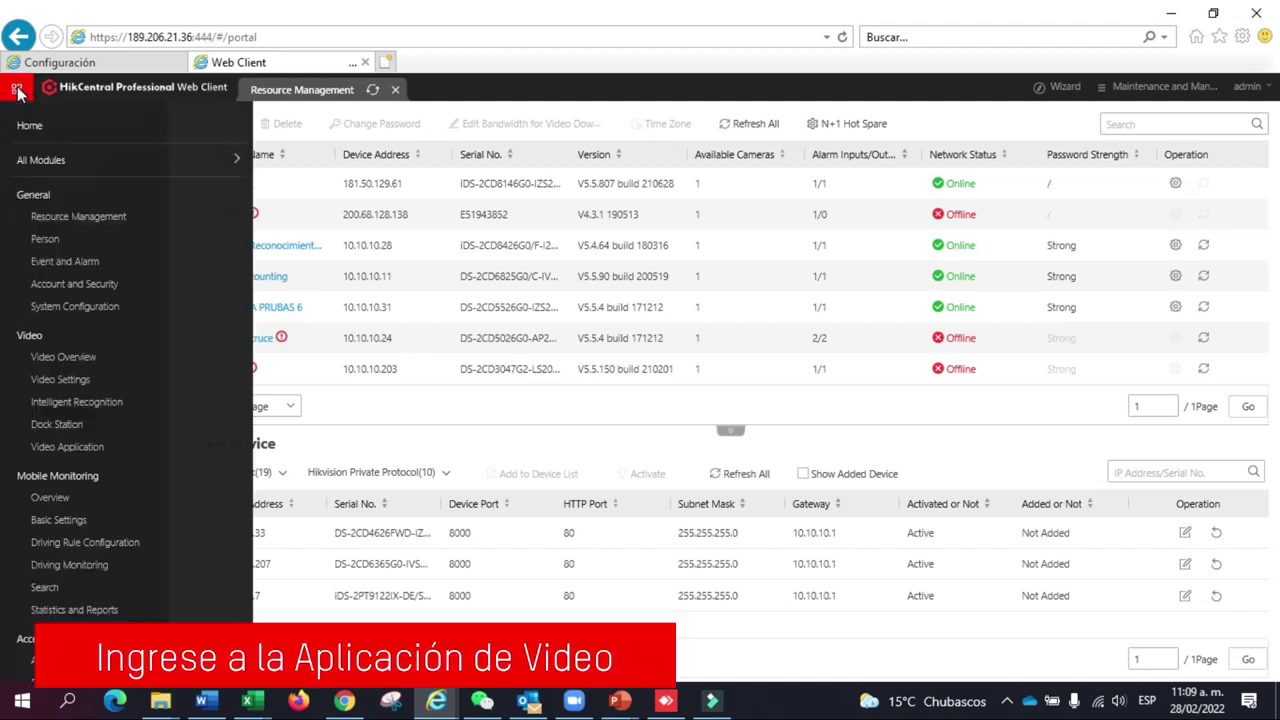
pyautogui.click(60, 446)
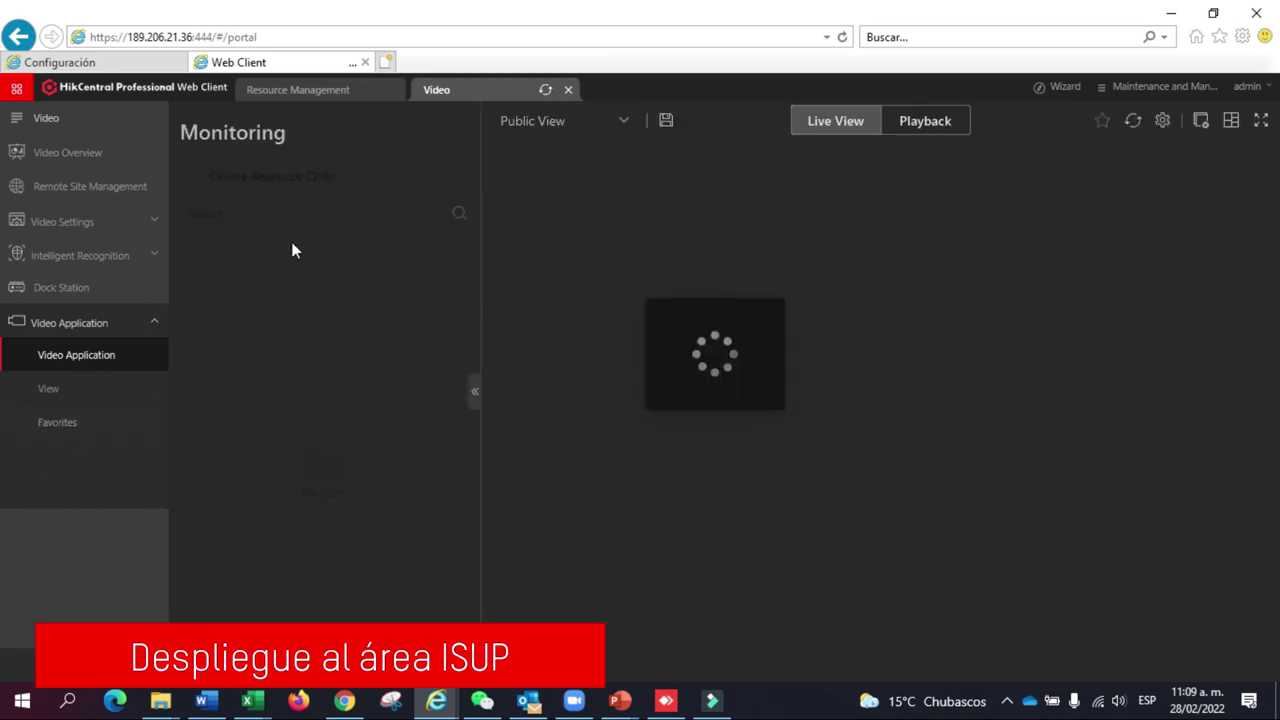
pyautogui.scroll(-4, 278, 431)
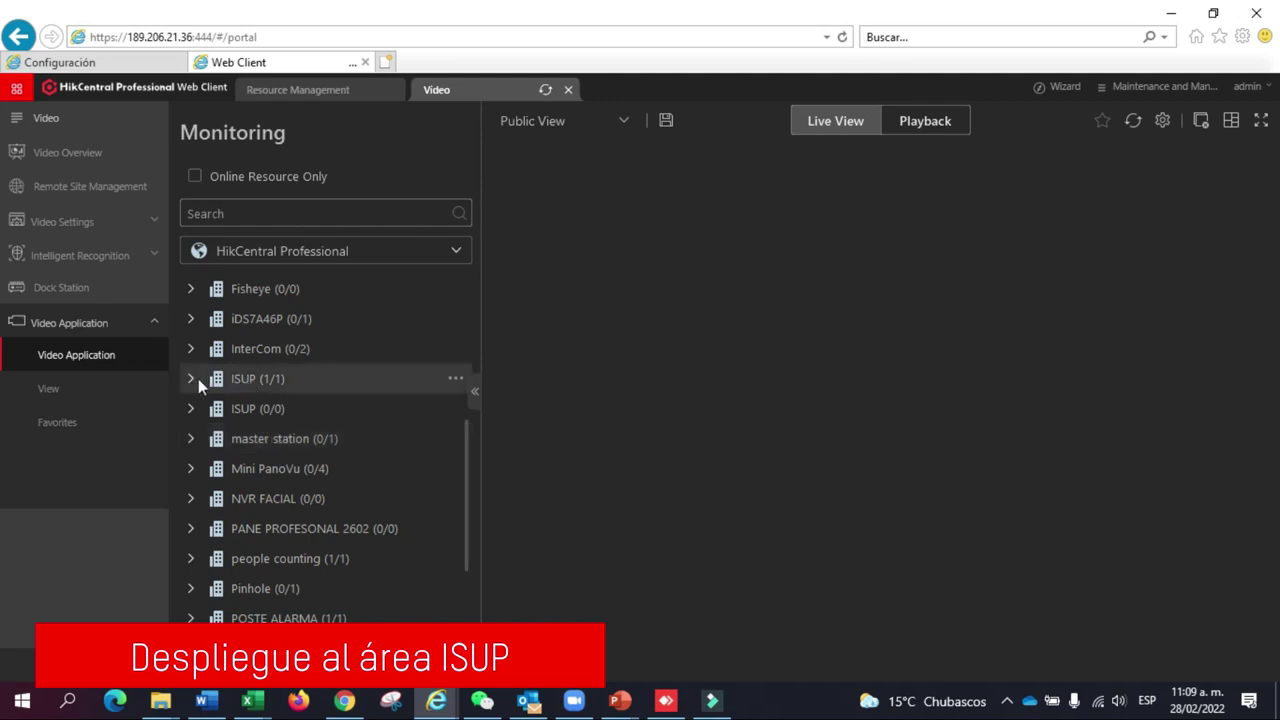
# Step: Expand the ISUP (1/1) area and start live view of Camera 01, showing its timestamped feed
pyautogui.click(190, 379)
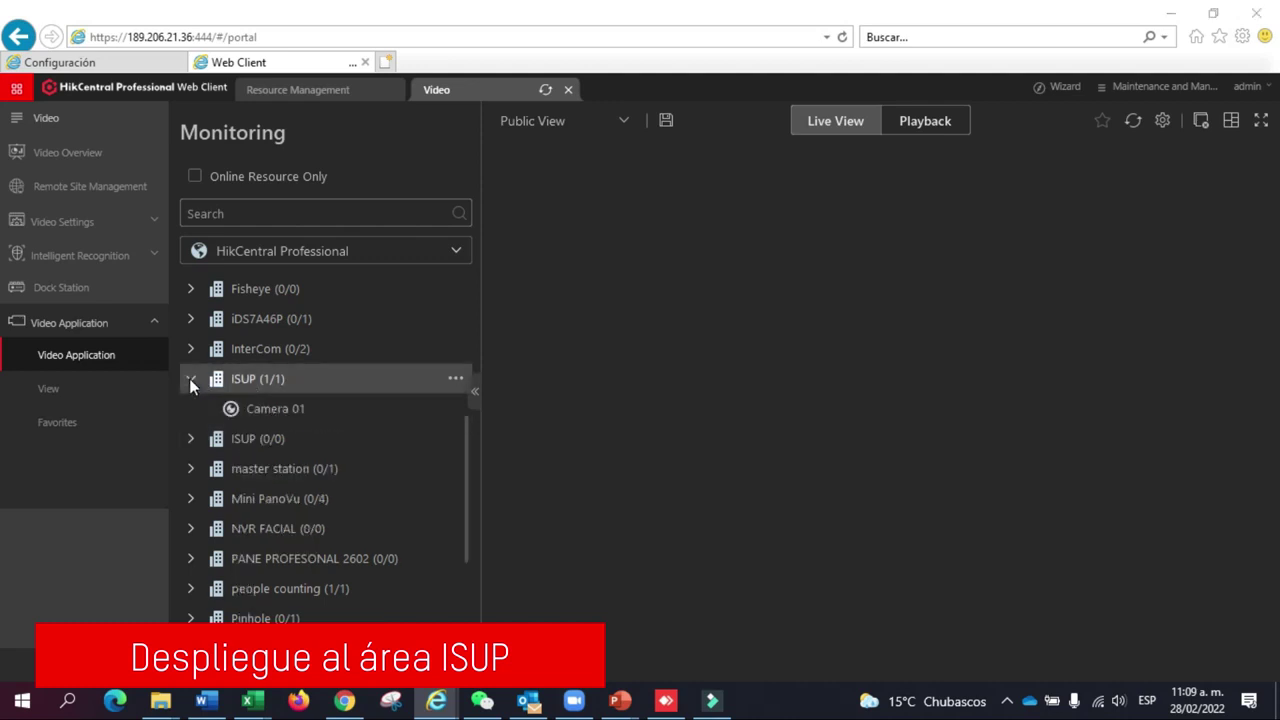
pyautogui.doubleClick(257, 410)
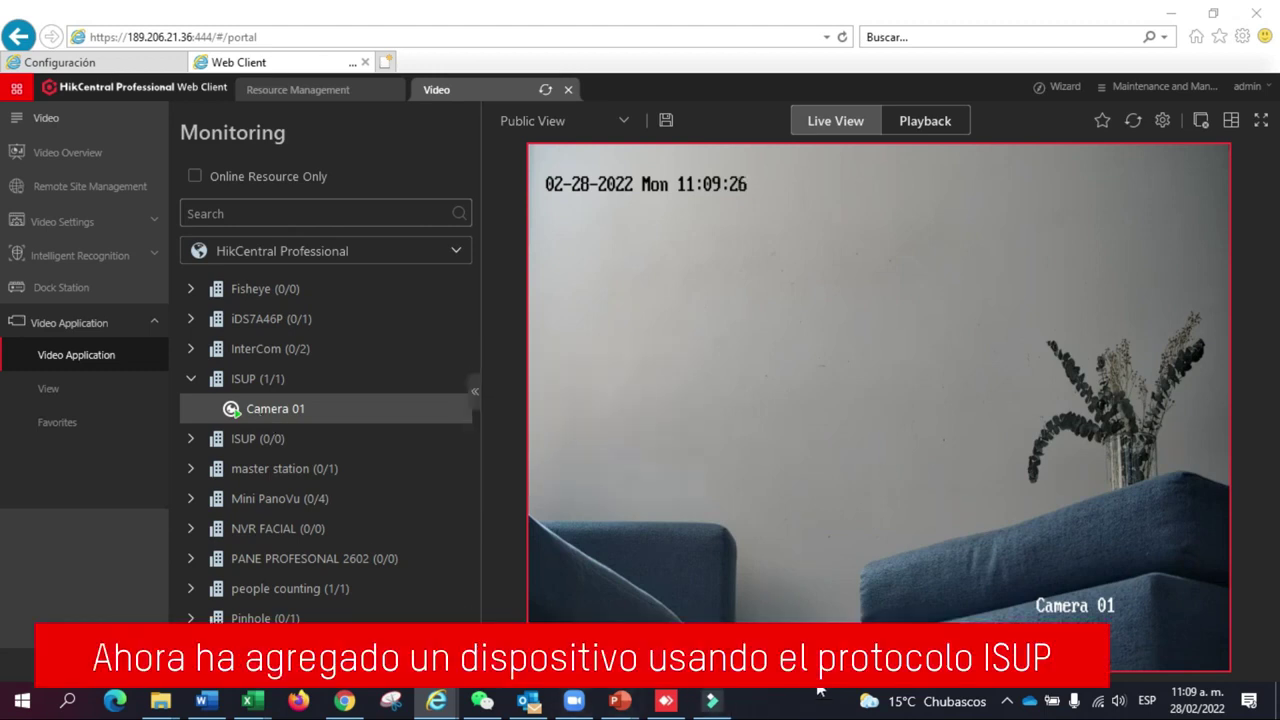
pyautogui.moveTo(830, 388)
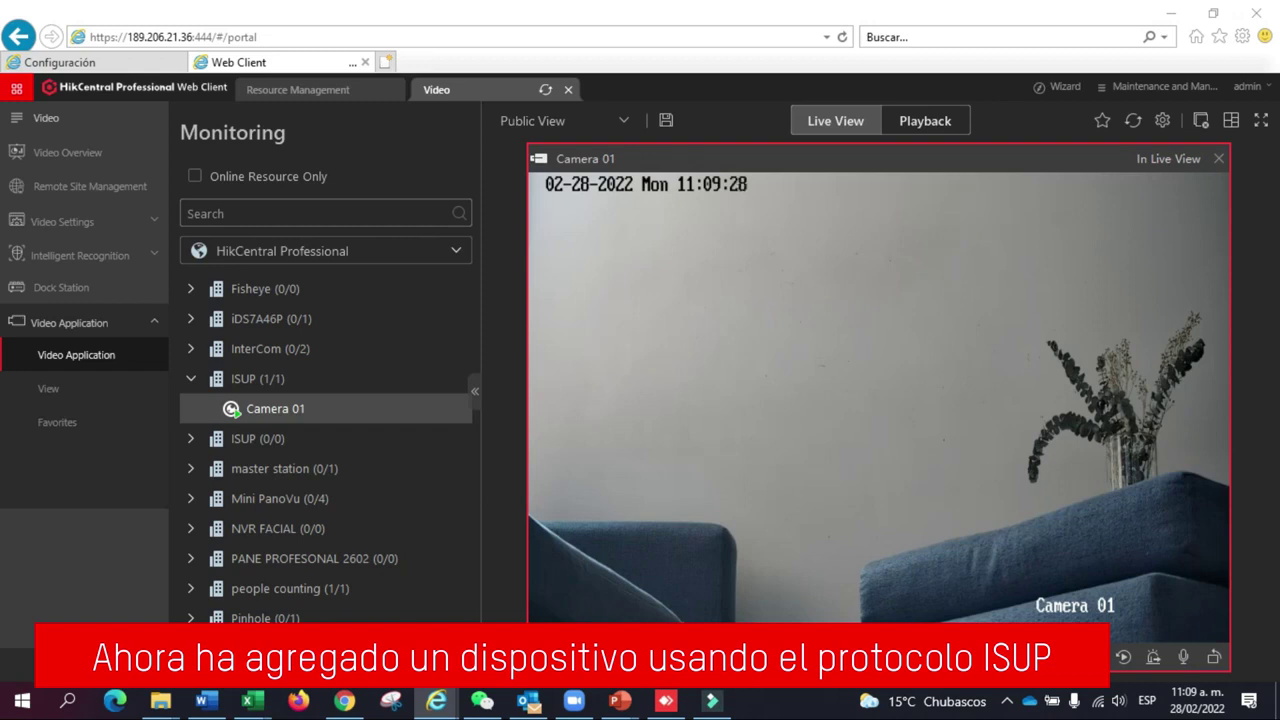